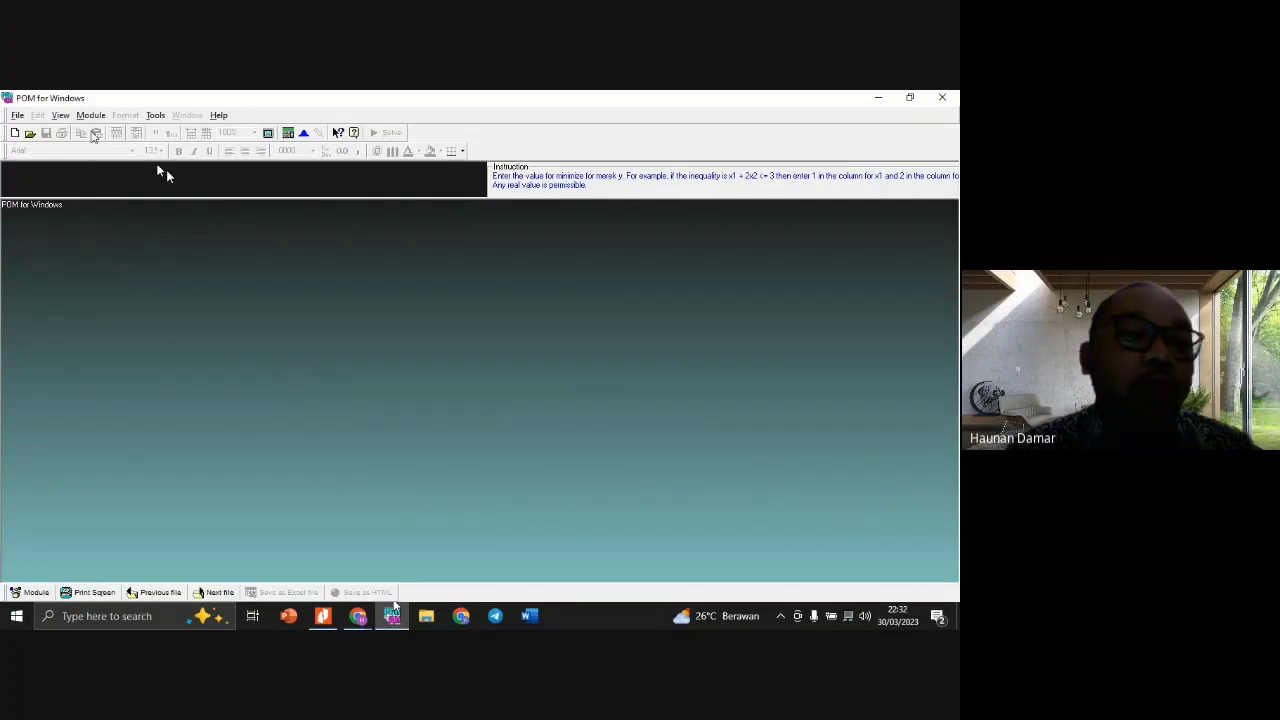
Set the module list to display all modules and look over the full list.
{"action": "left_click", "coordinate": [92, 116]}
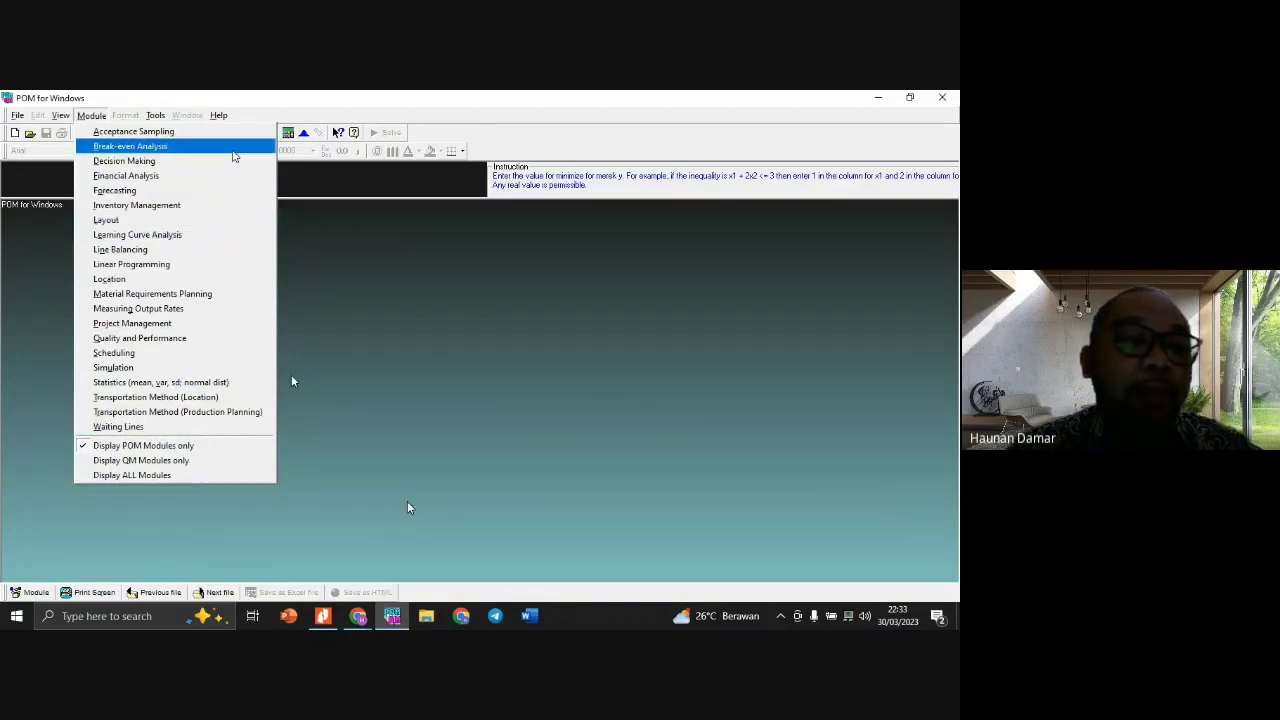
{"action": "left_click", "coordinate": [240, 474]}
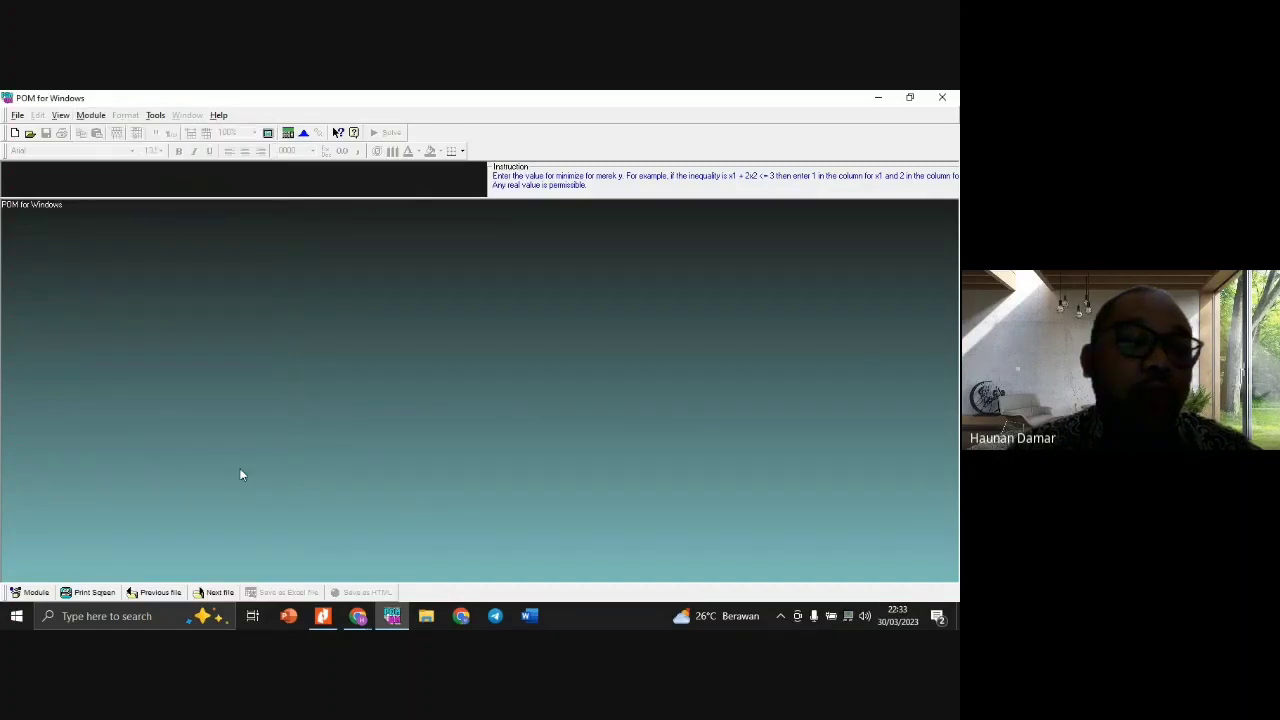
{"action": "left_click", "coordinate": [100, 116]}
{"action": "left_click", "coordinate": [102, 117]}
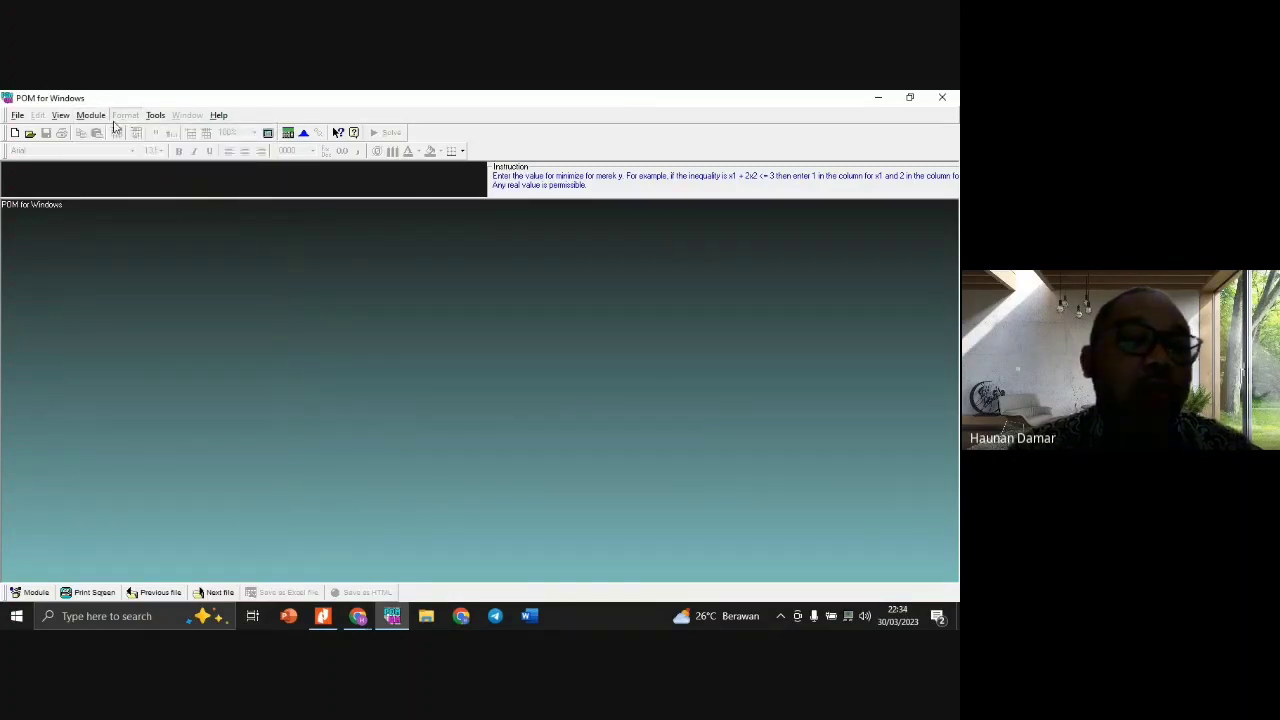
{"action": "left_click", "coordinate": [104, 117]}
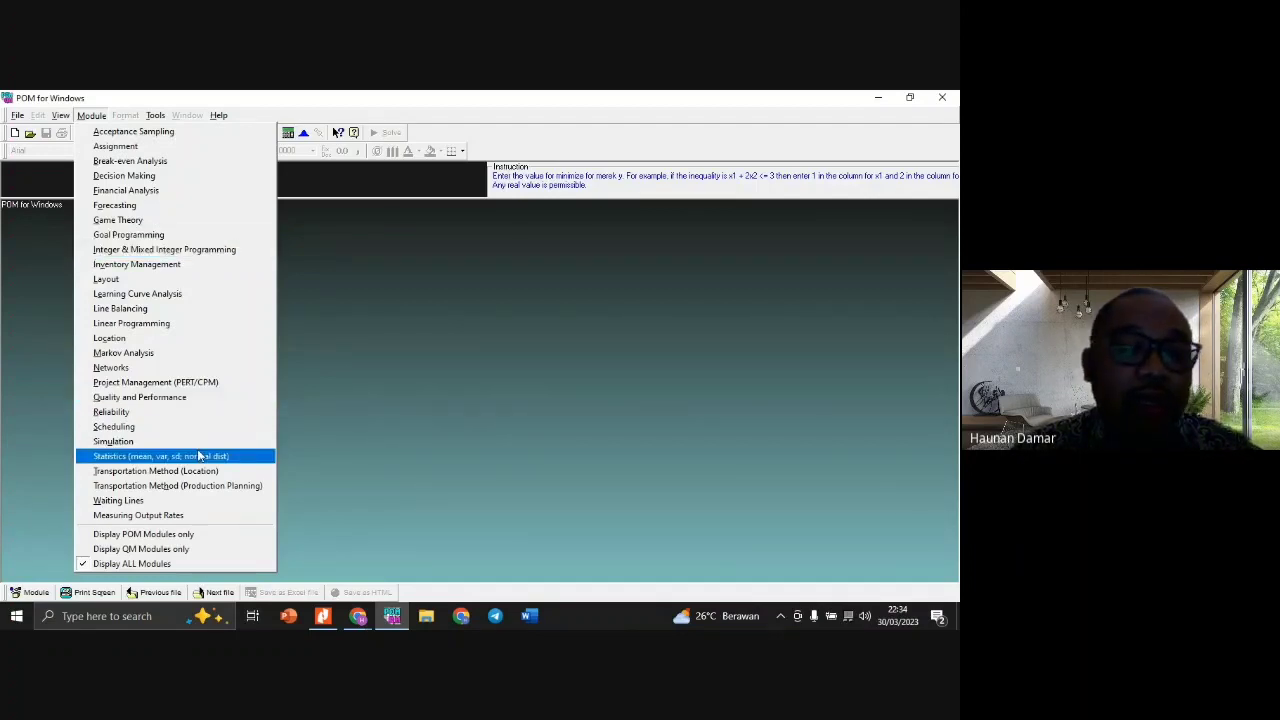
Check the Google Meet call window and return to POM for Windows.
{"action": "left_click", "coordinate": [358, 615]}
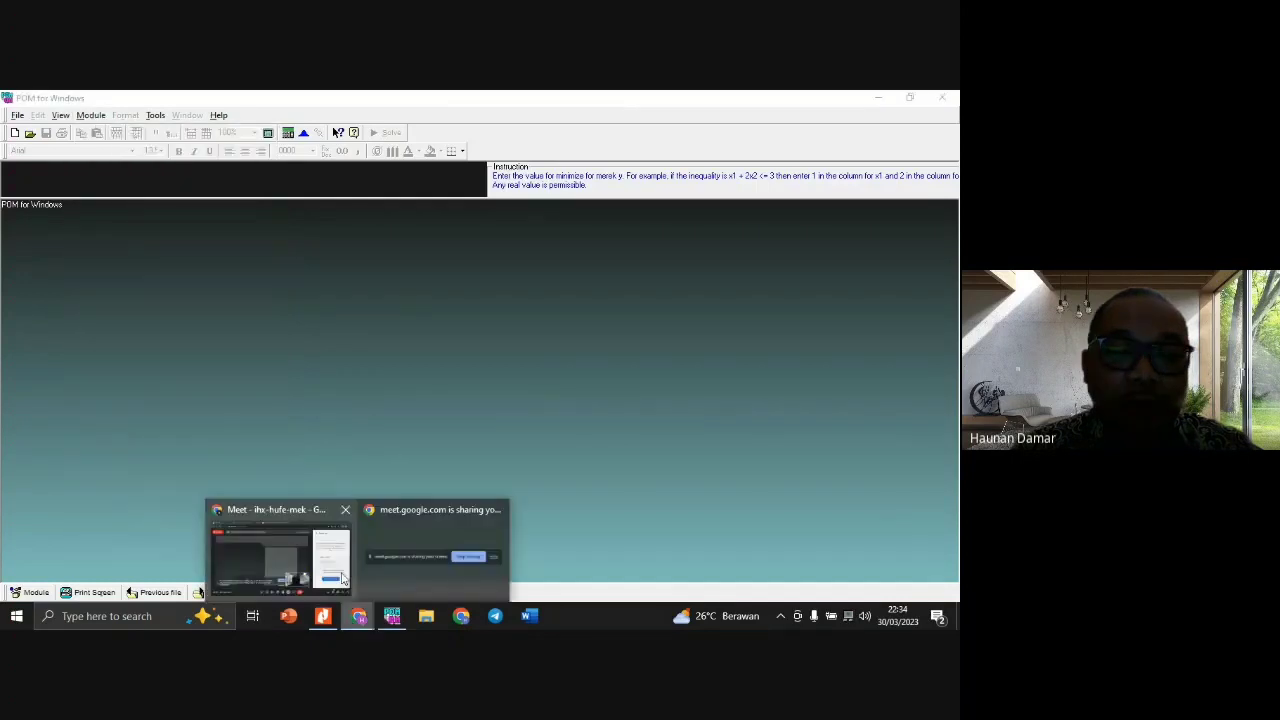
{"action": "left_click", "coordinate": [342, 578]}
{"action": "left_click", "coordinate": [503, 468]}
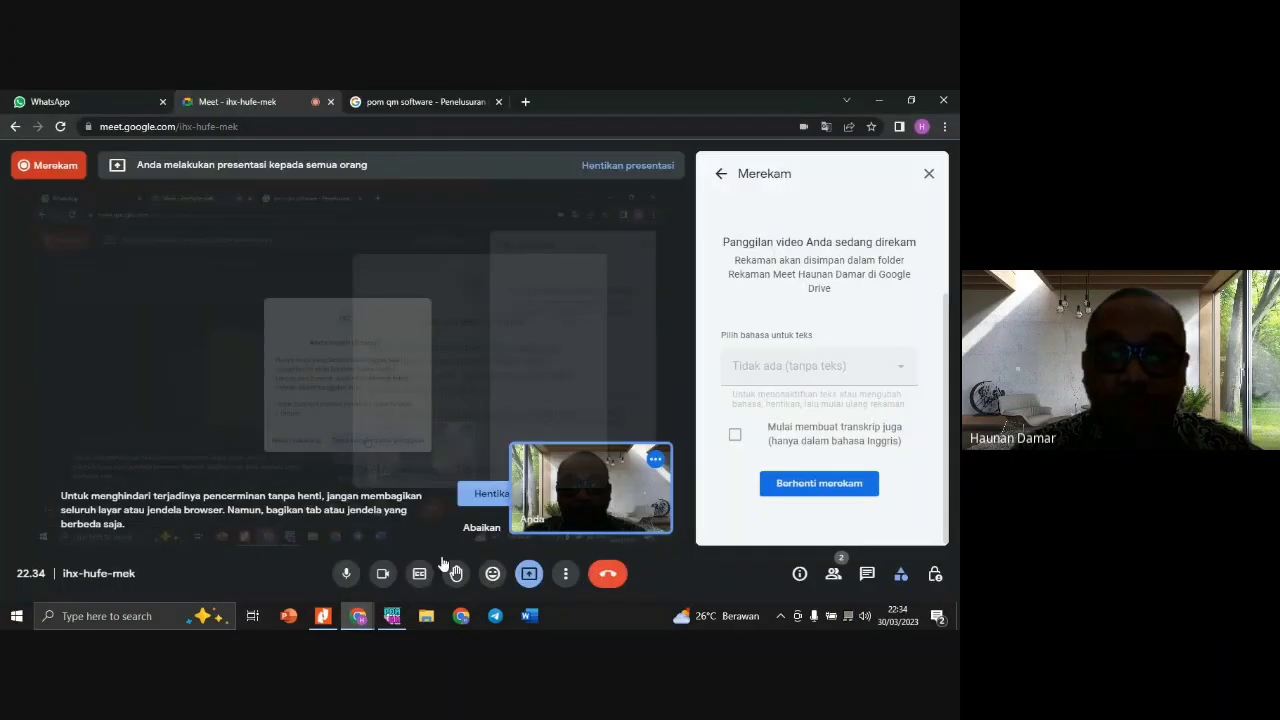
{"action": "left_click", "coordinate": [392, 615]}
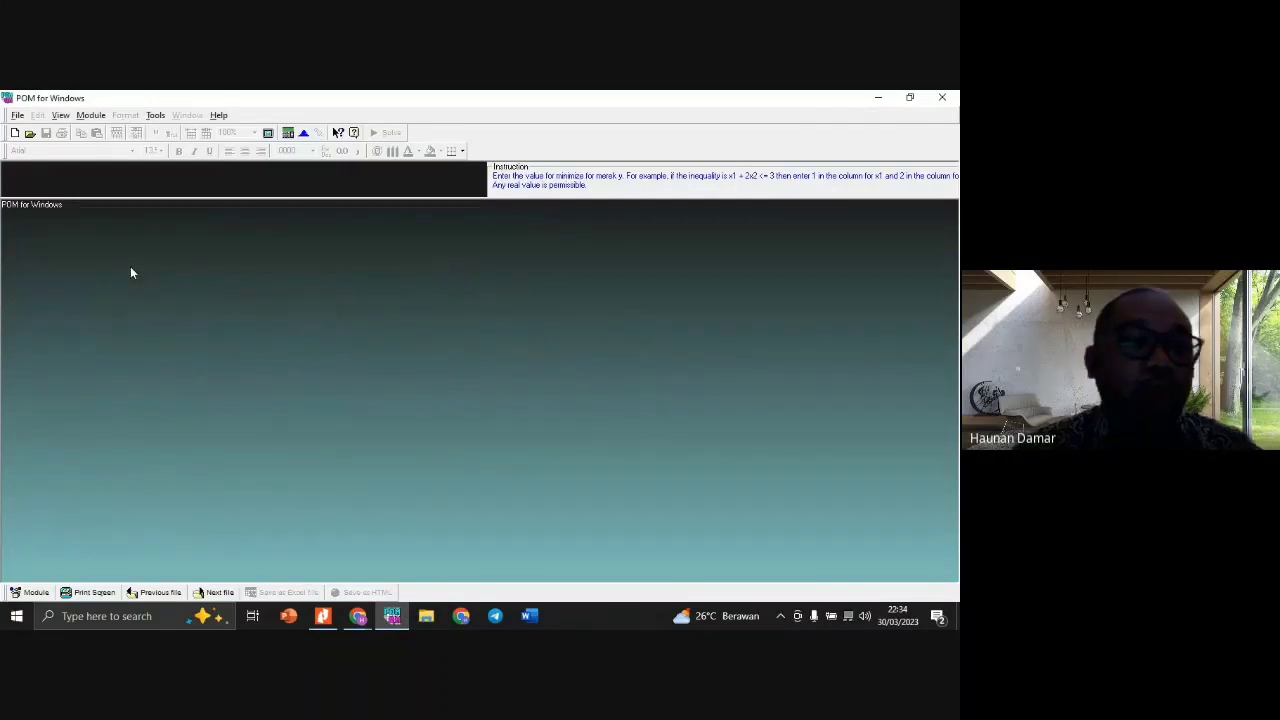
Switch to the Forecasting module and check that it is the active one in the module list.
{"action": "left_click", "coordinate": [91, 116]}
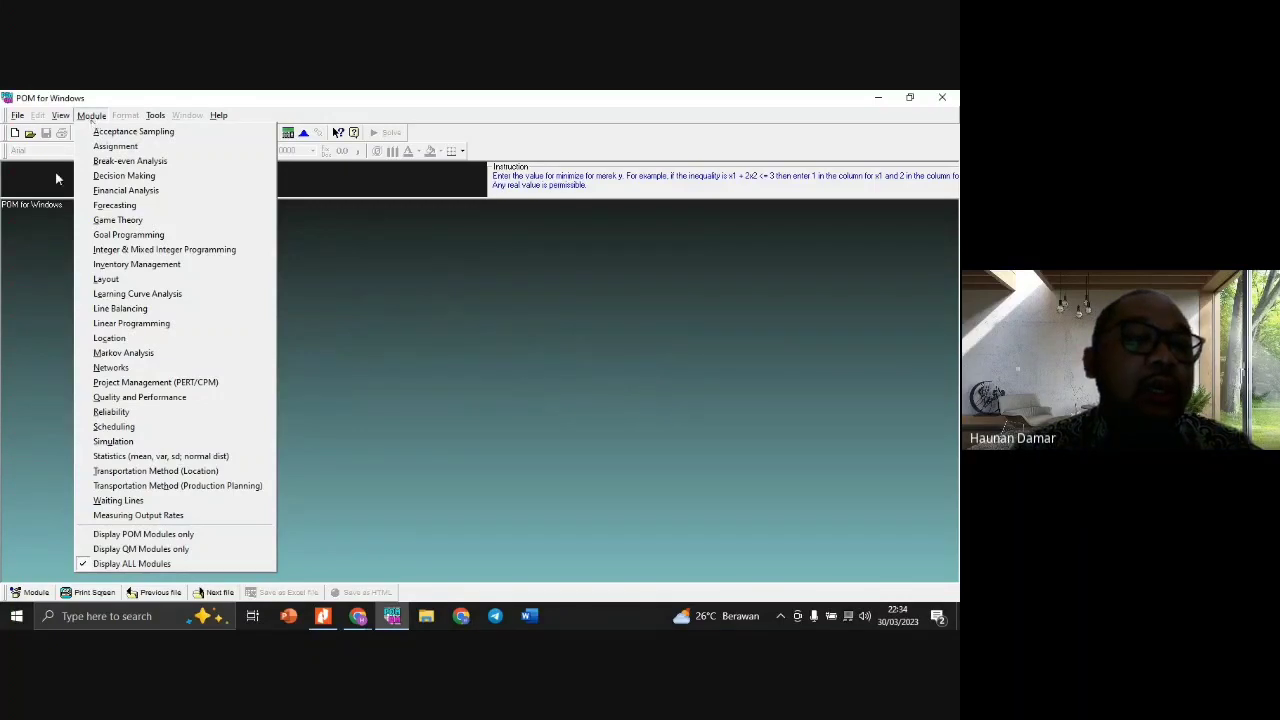
{"action": "left_click", "coordinate": [42, 276]}
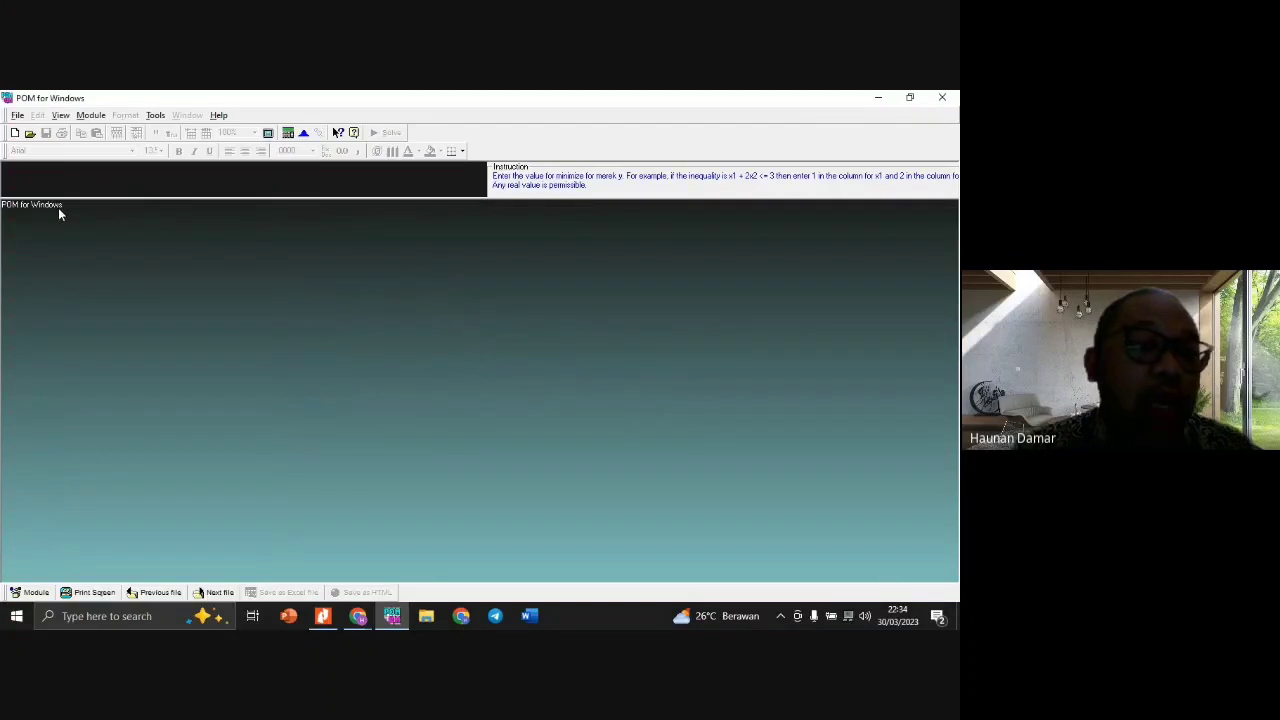
{"action": "left_click", "coordinate": [90, 116]}
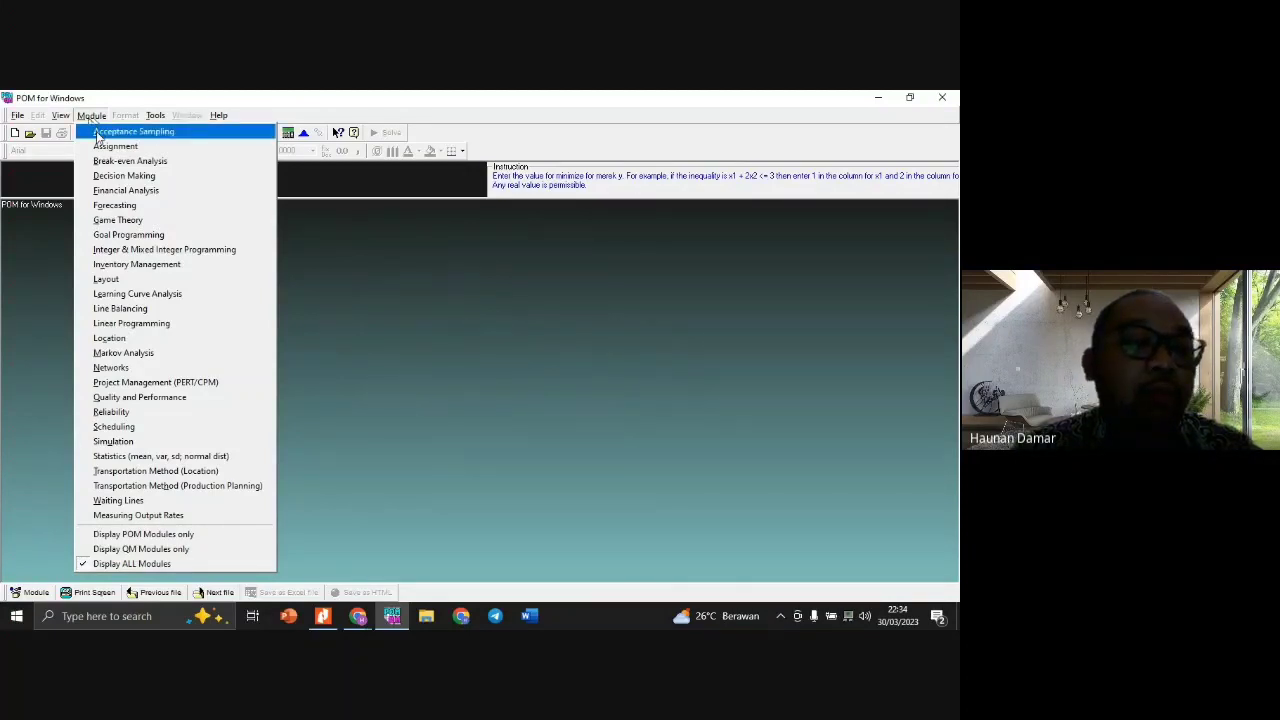
{"action": "left_click", "coordinate": [142, 207]}
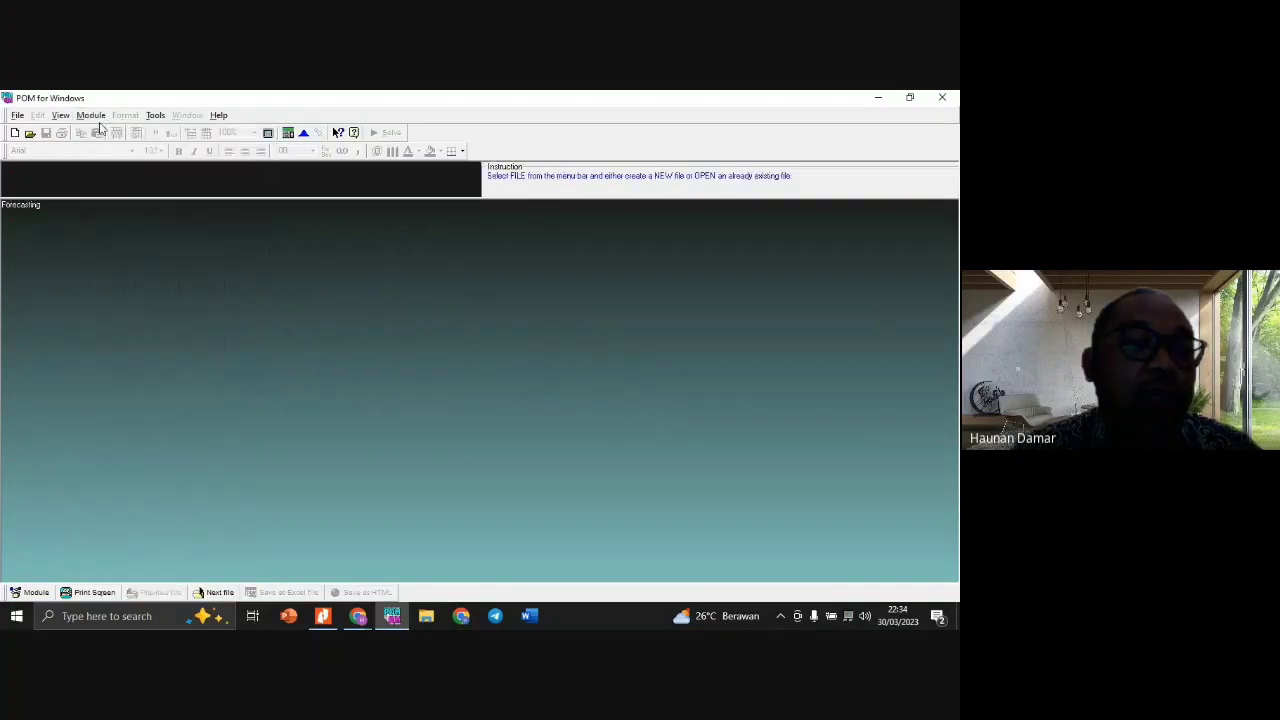
{"action": "left_click", "coordinate": [93, 117]}
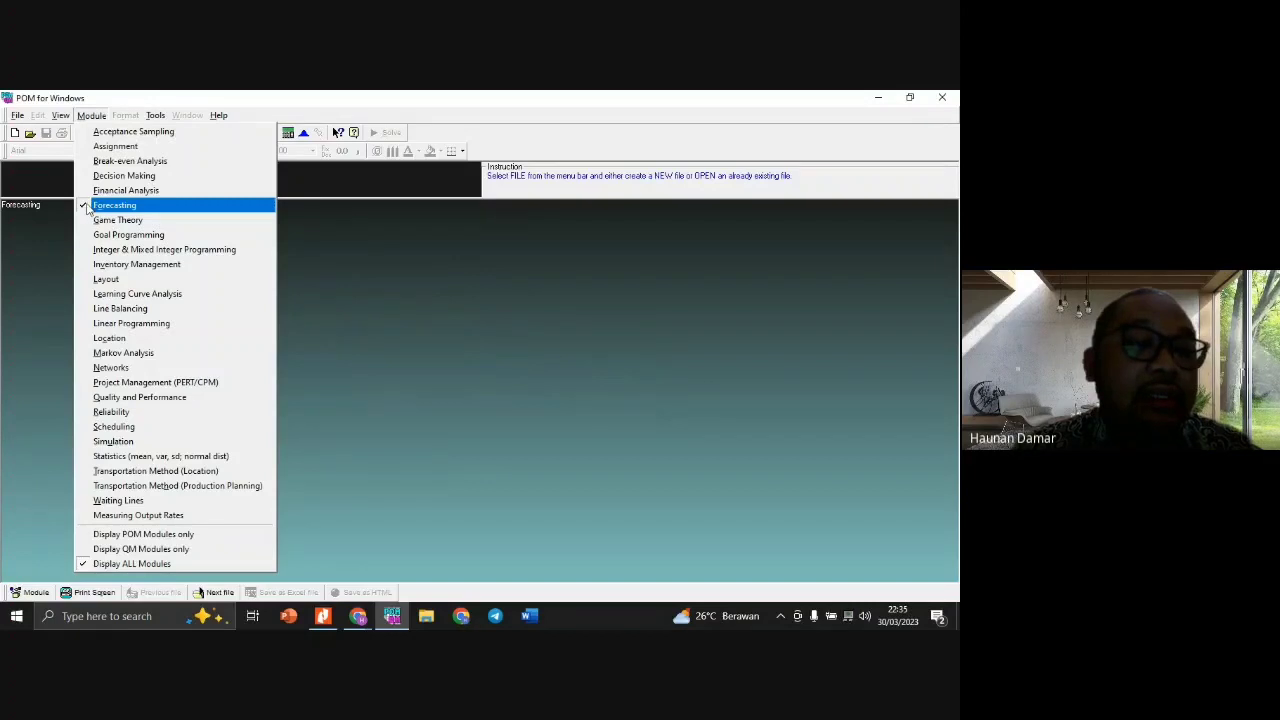
{"action": "left_click", "coordinate": [55, 225]}
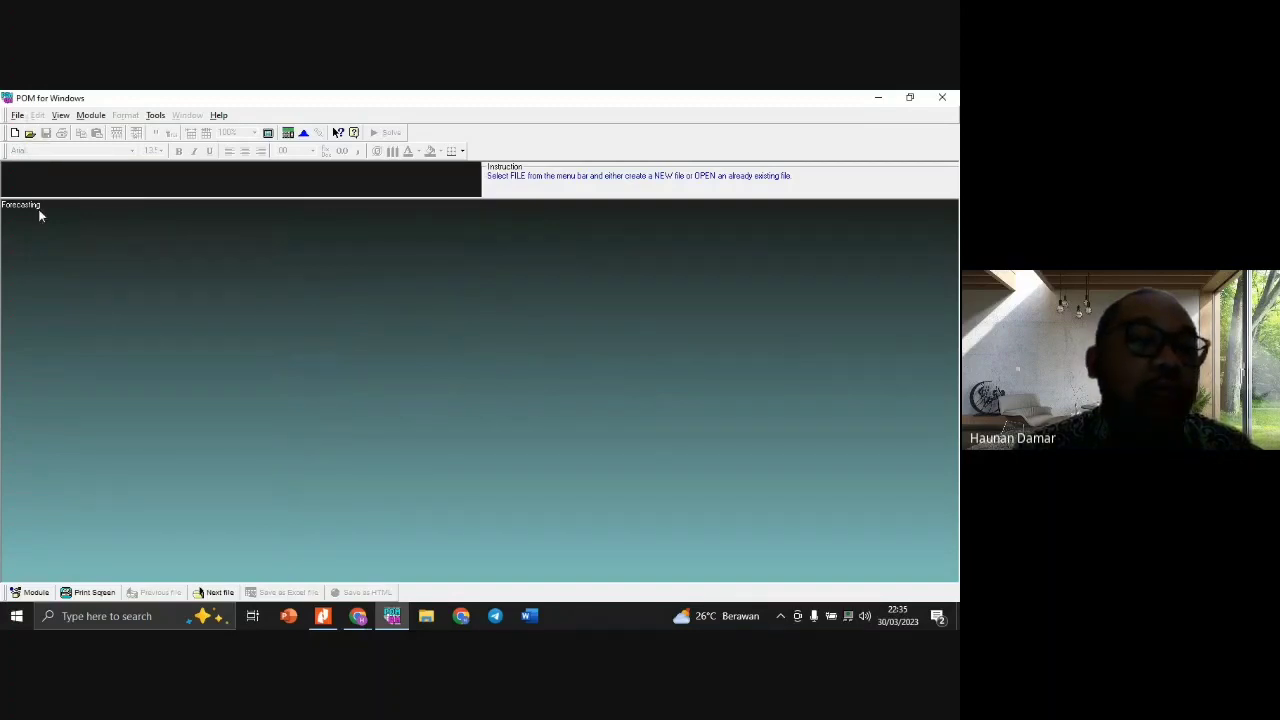
Examine the analysis types offered for a new Forecasting data set.
{"action": "left_click", "coordinate": [18, 116]}
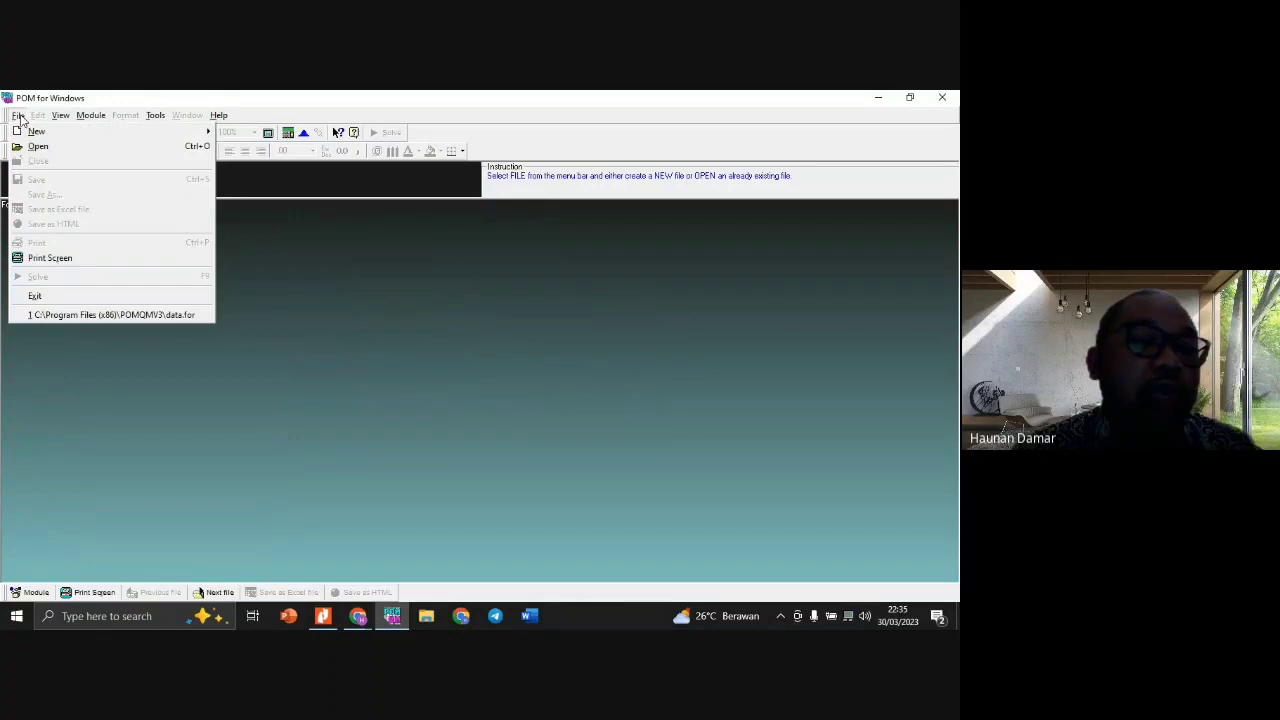
{"action": "left_click", "coordinate": [19, 117]}
{"action": "left_click", "coordinate": [20, 117]}
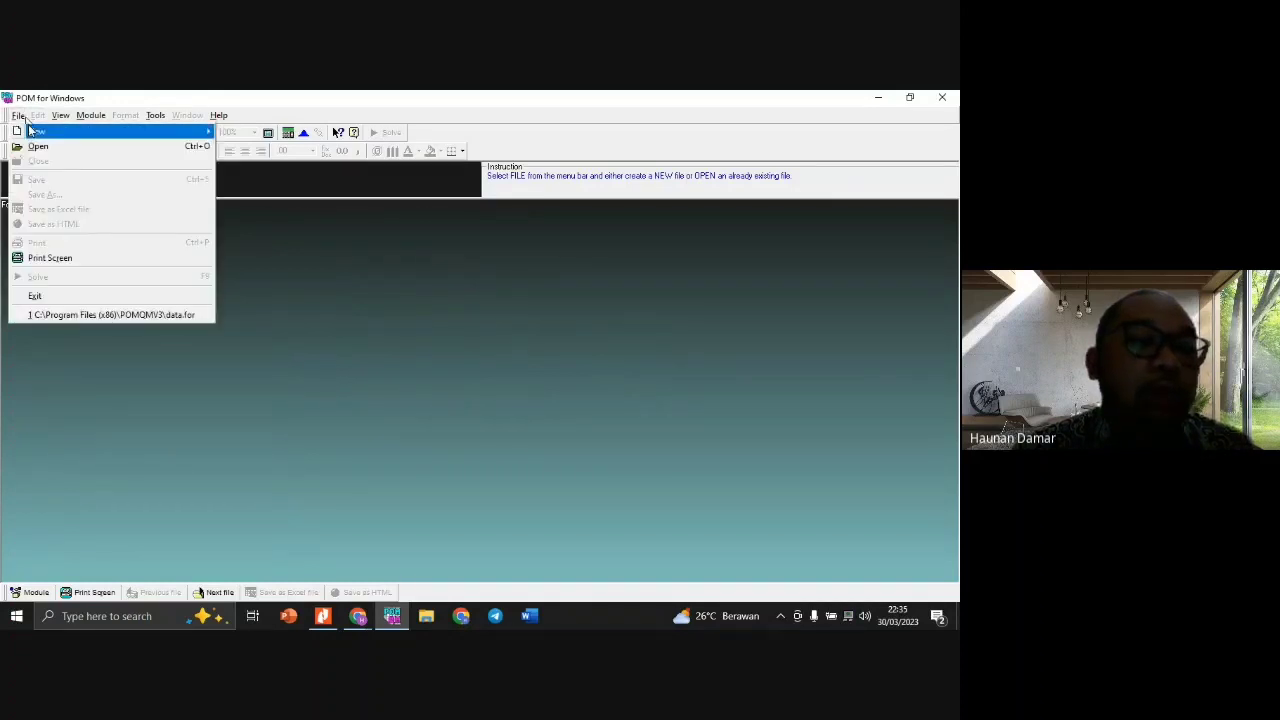
{"action": "mouse_move", "coordinate": [31, 130]}
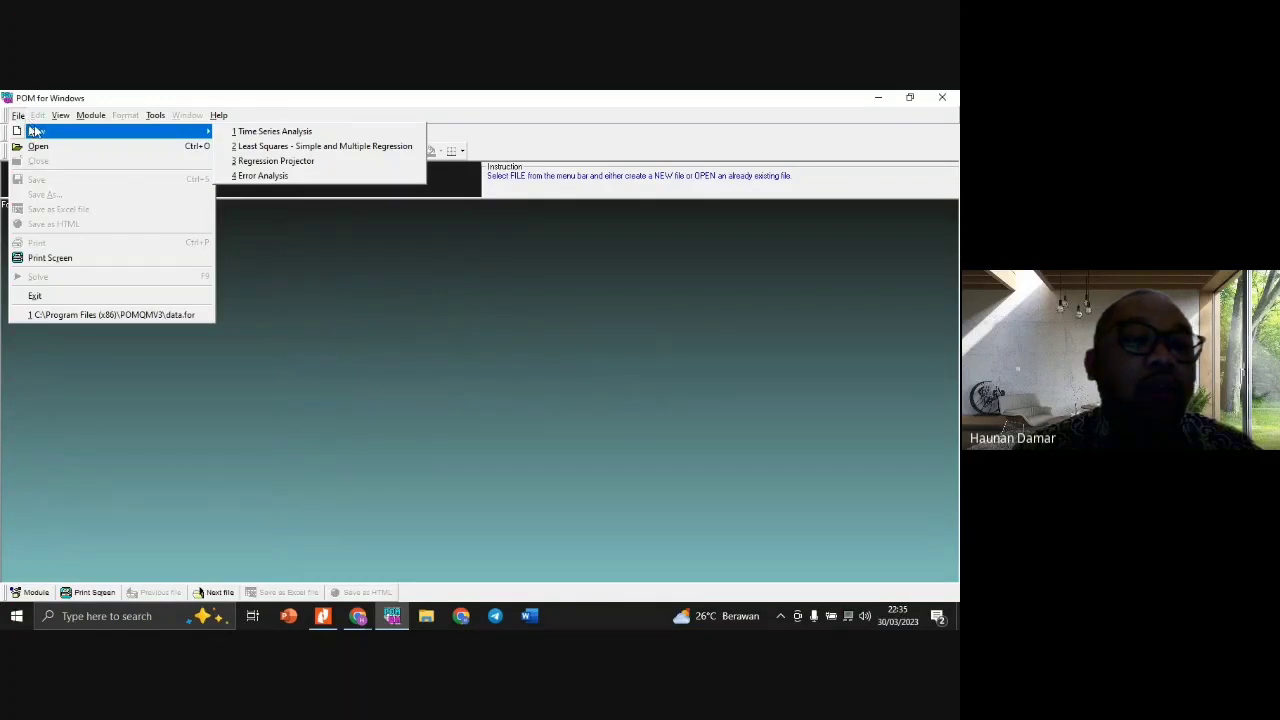
{"action": "left_click", "coordinate": [272, 131]}
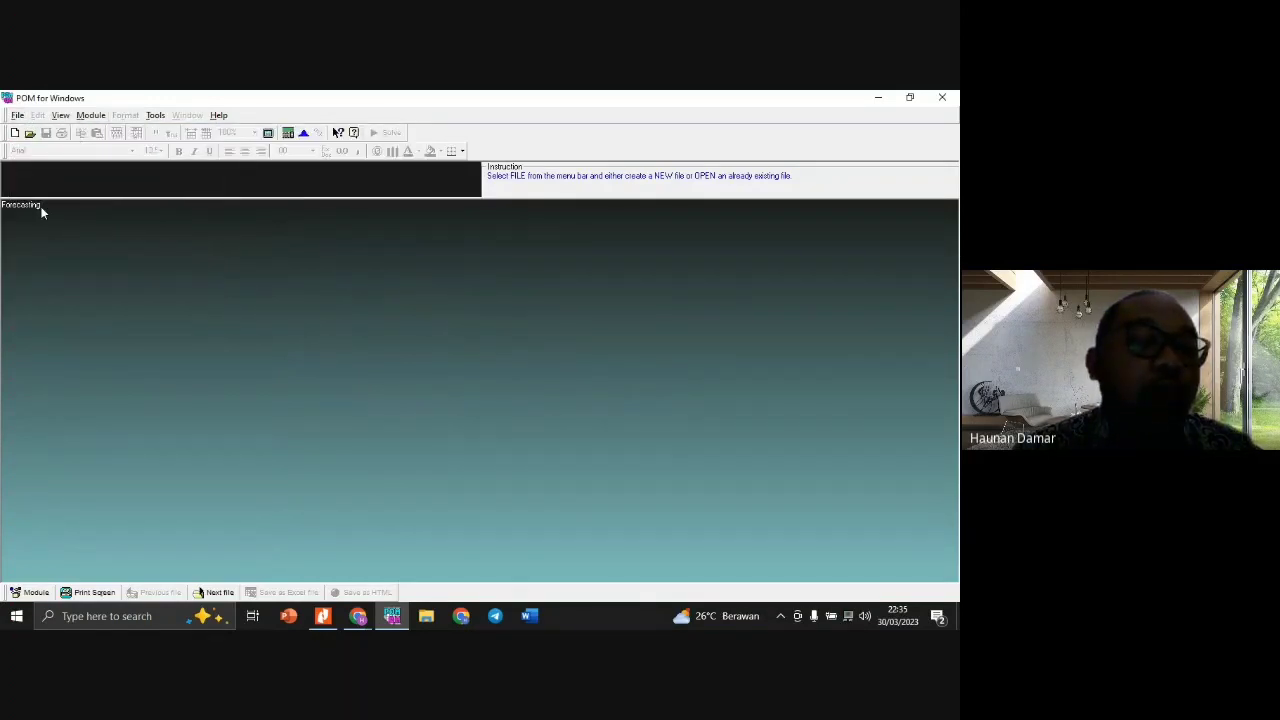
{"action": "left_click", "coordinate": [19, 117]}
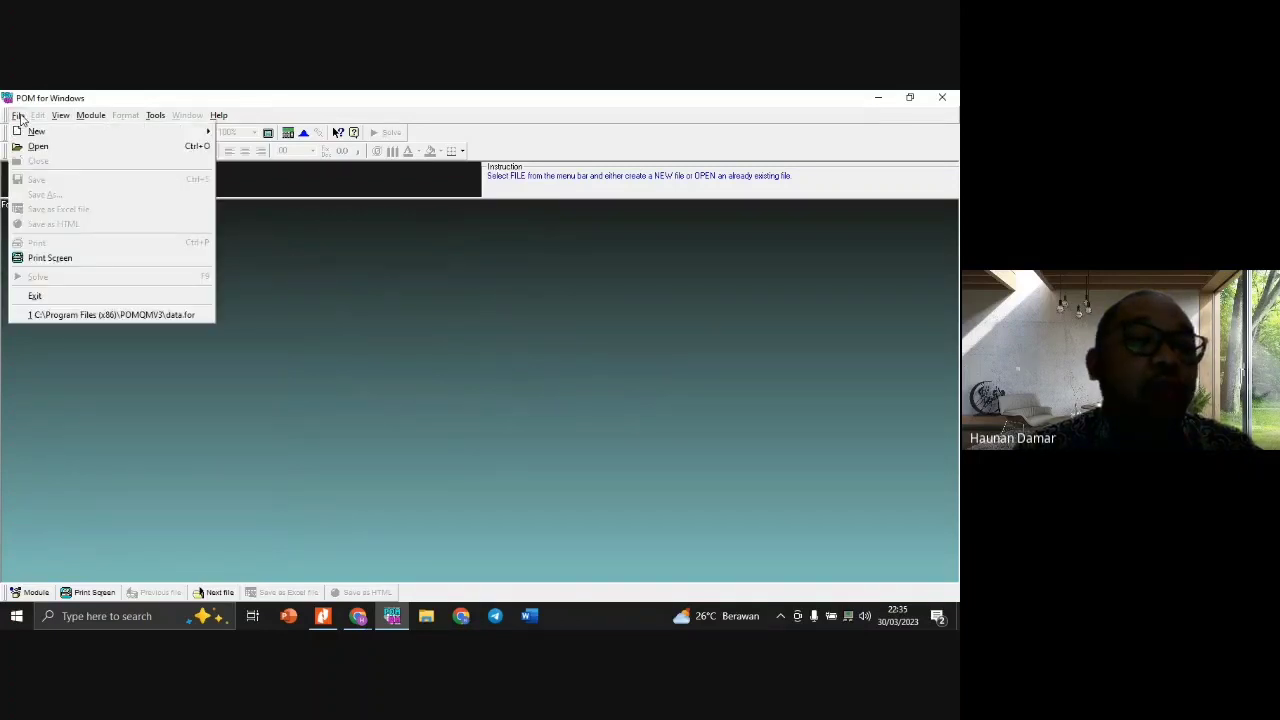
{"action": "left_click", "coordinate": [19, 117]}
{"action": "left_click", "coordinate": [19, 117]}
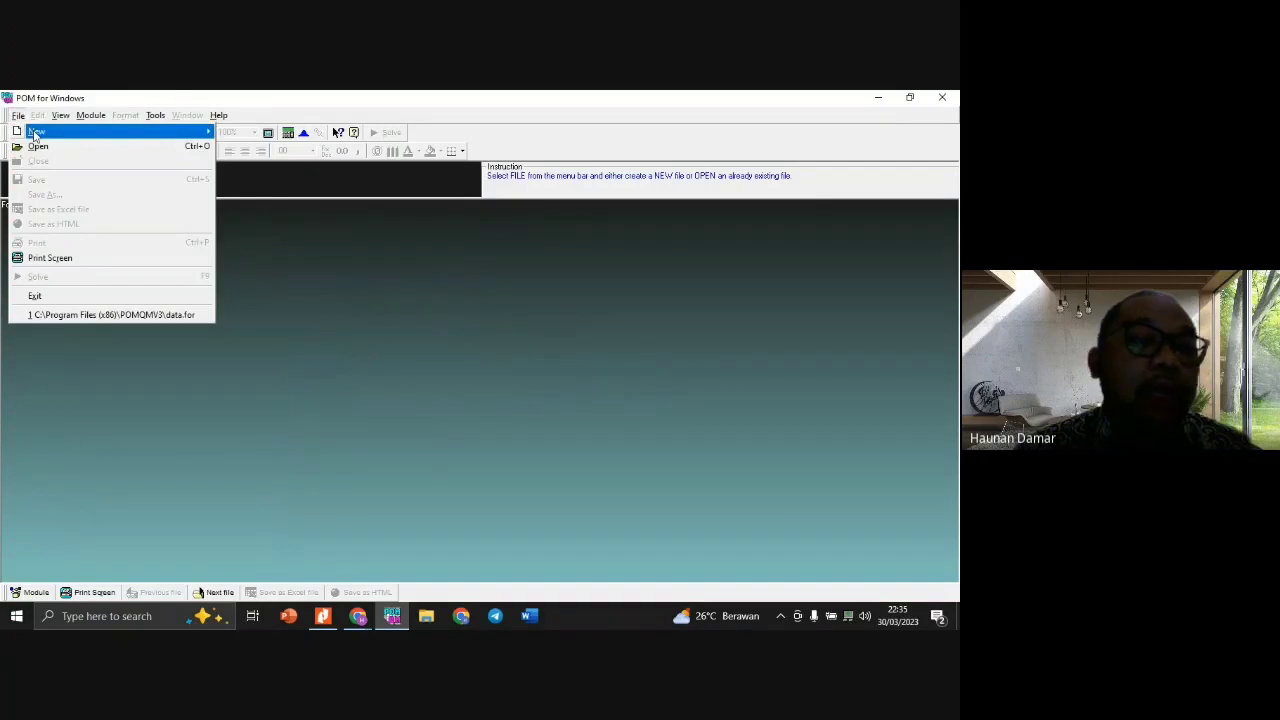
{"action": "mouse_move", "coordinate": [34, 133]}
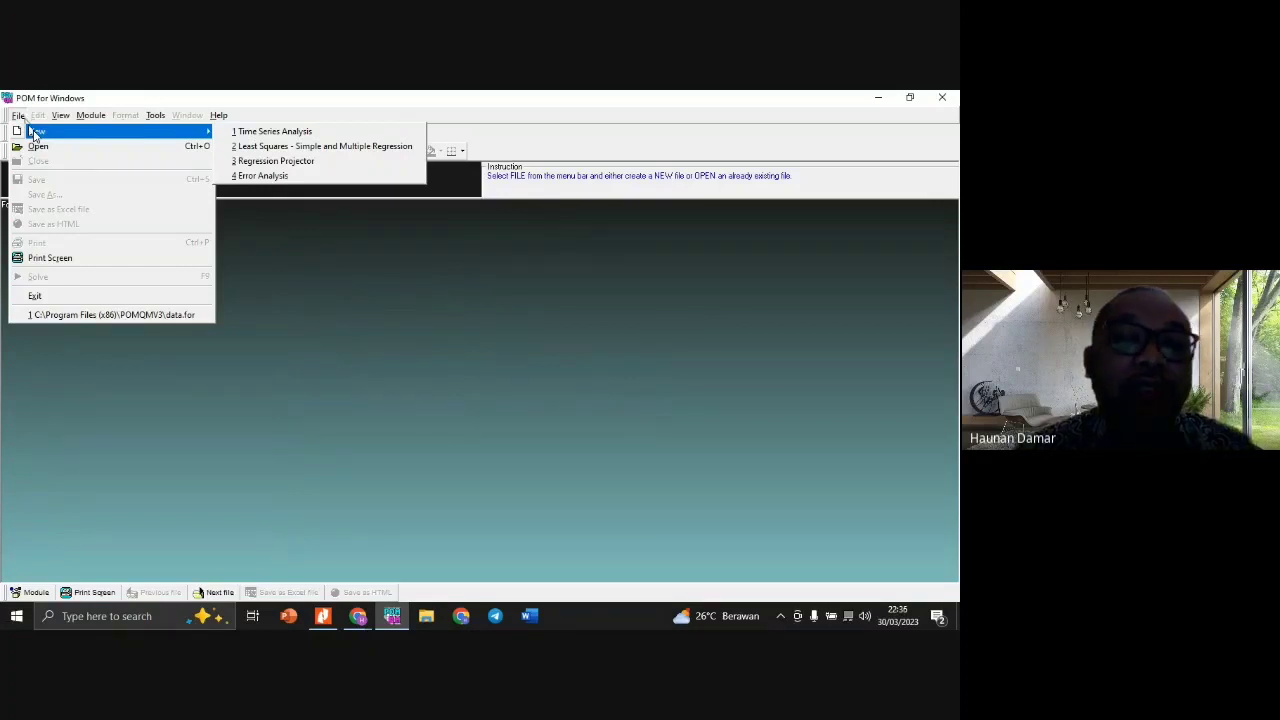
{"action": "left_click", "coordinate": [255, 310]}
Switch to the Project Management (PERT/CPM) module and view the problem types offered for a new data set.
{"action": "left_click", "coordinate": [90, 115]}
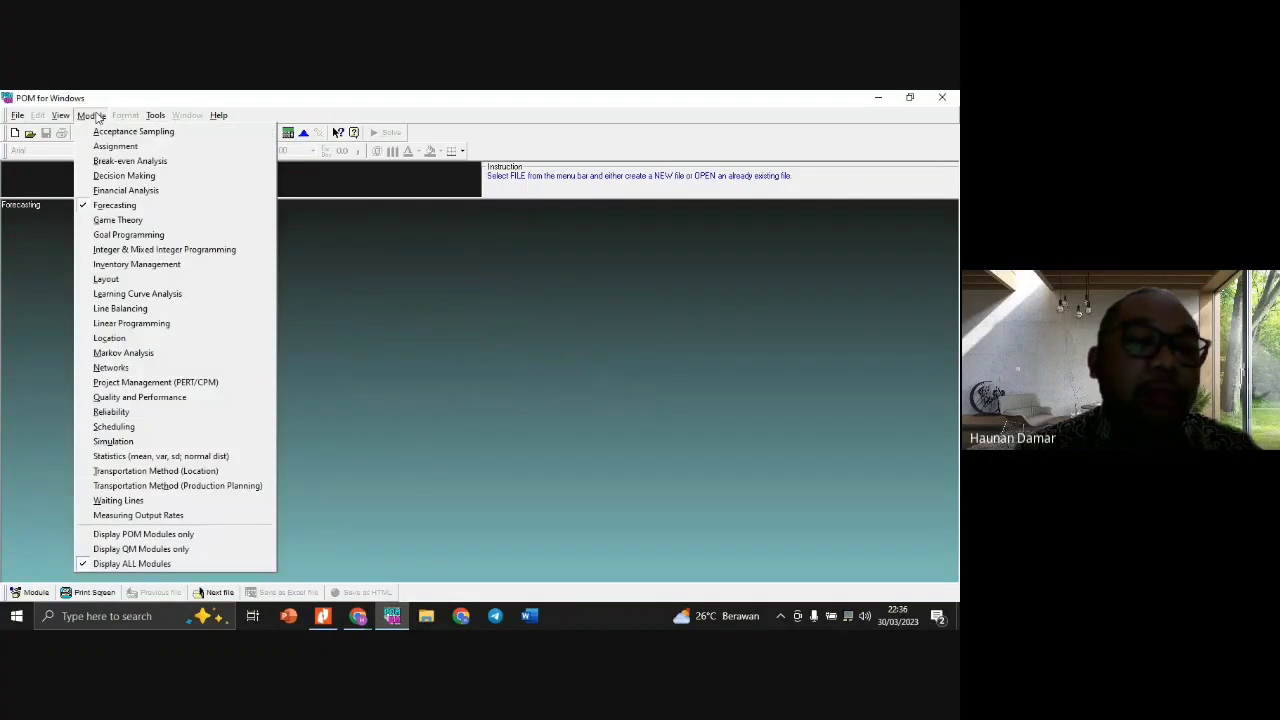
{"action": "left_click", "coordinate": [119, 382]}
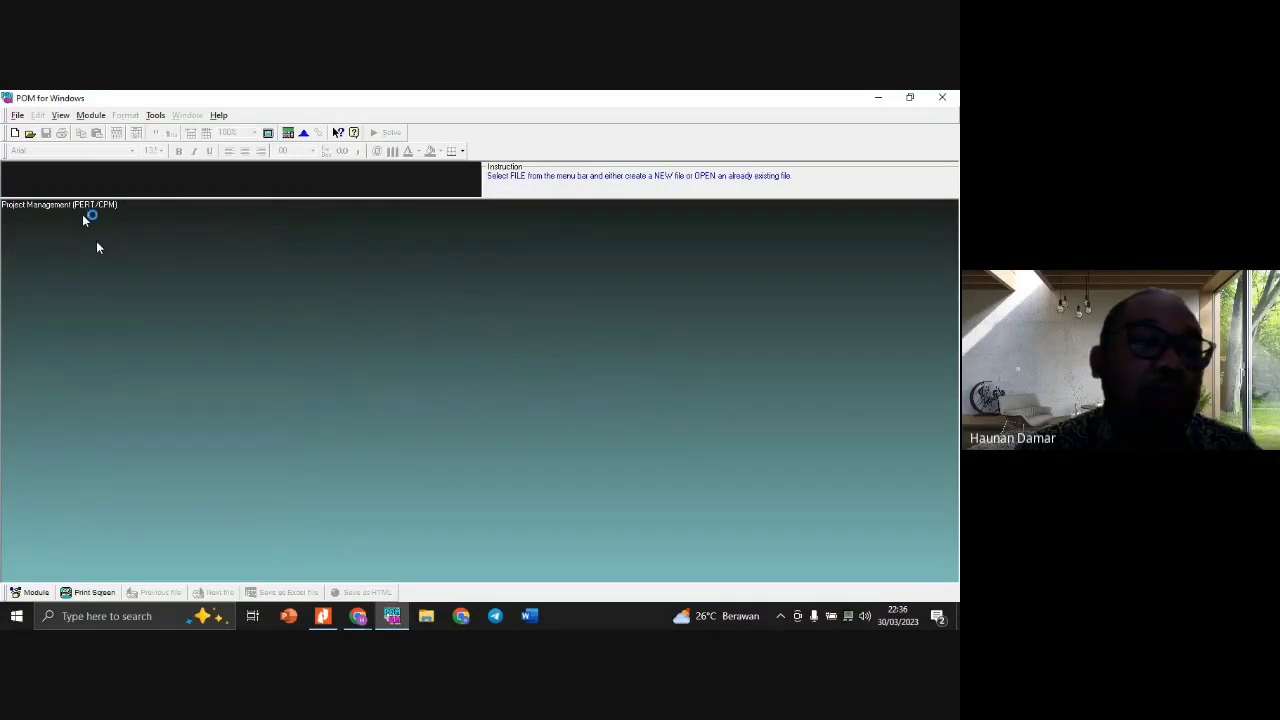
{"action": "left_click", "coordinate": [20, 117]}
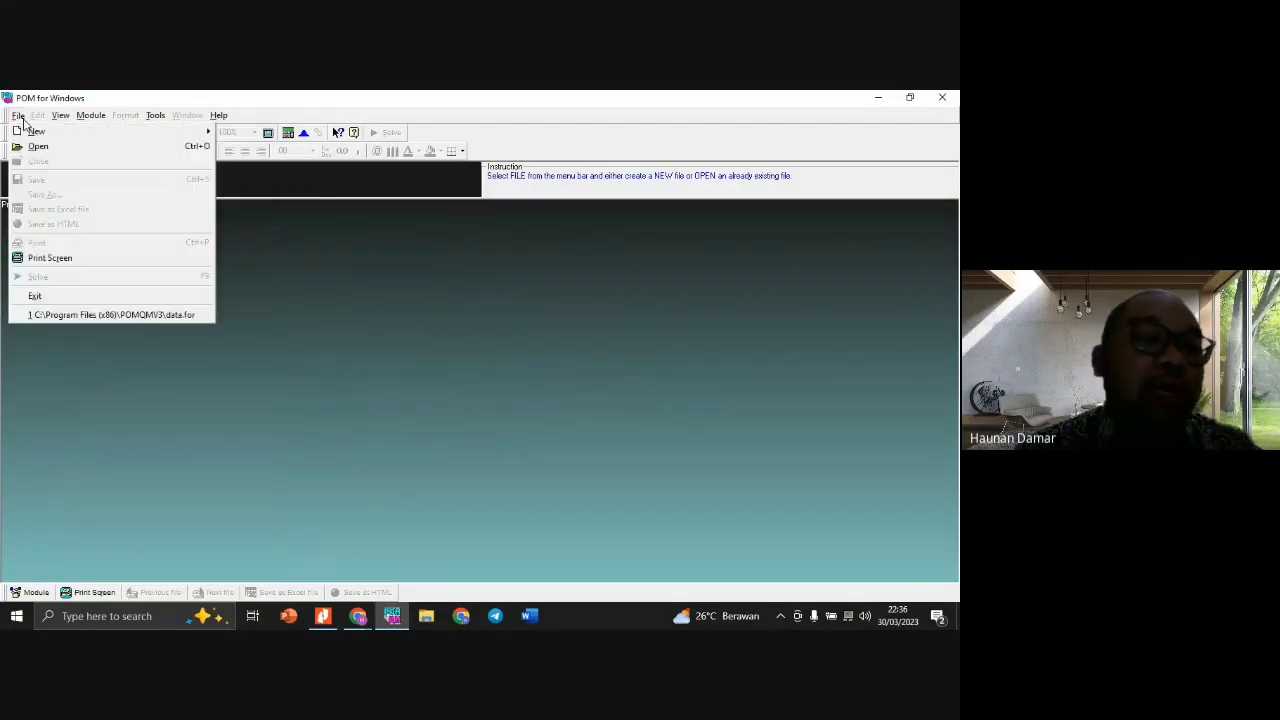
{"action": "mouse_move", "coordinate": [44, 137]}
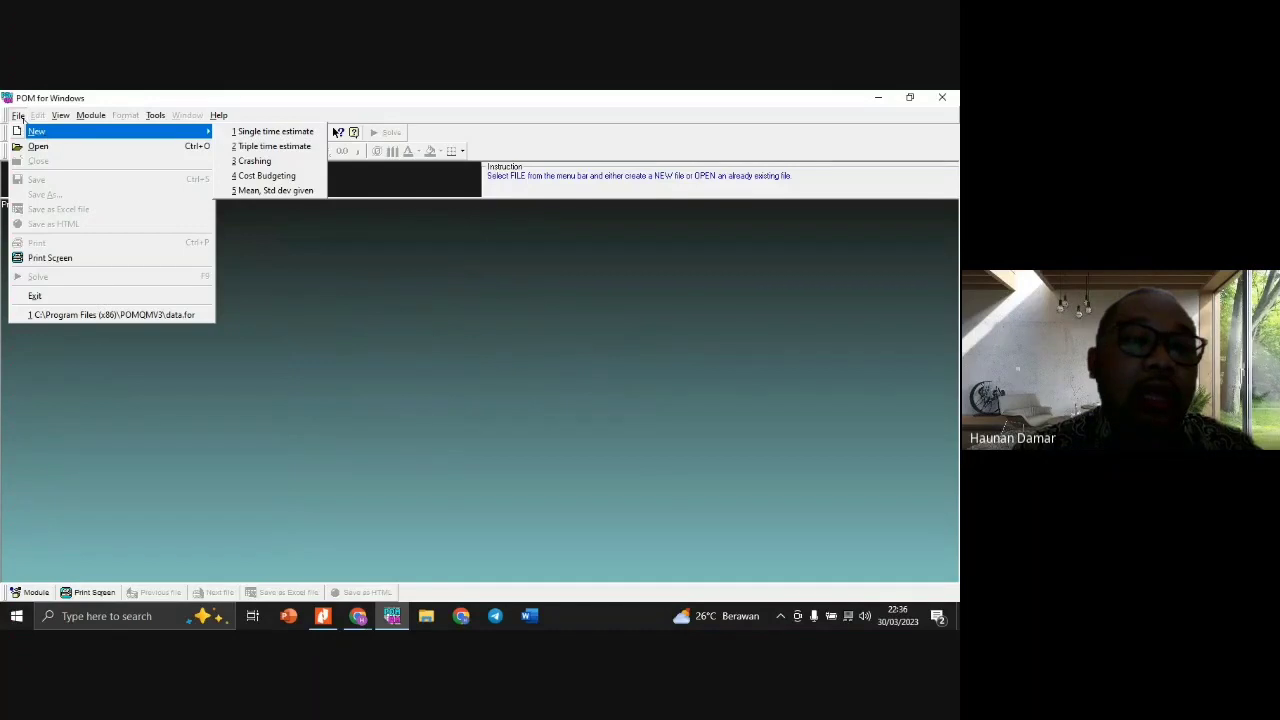
Switch to the Linear Programming module and review its file commands and its entry in the module list.
{"action": "mouse_move", "coordinate": [96, 117]}
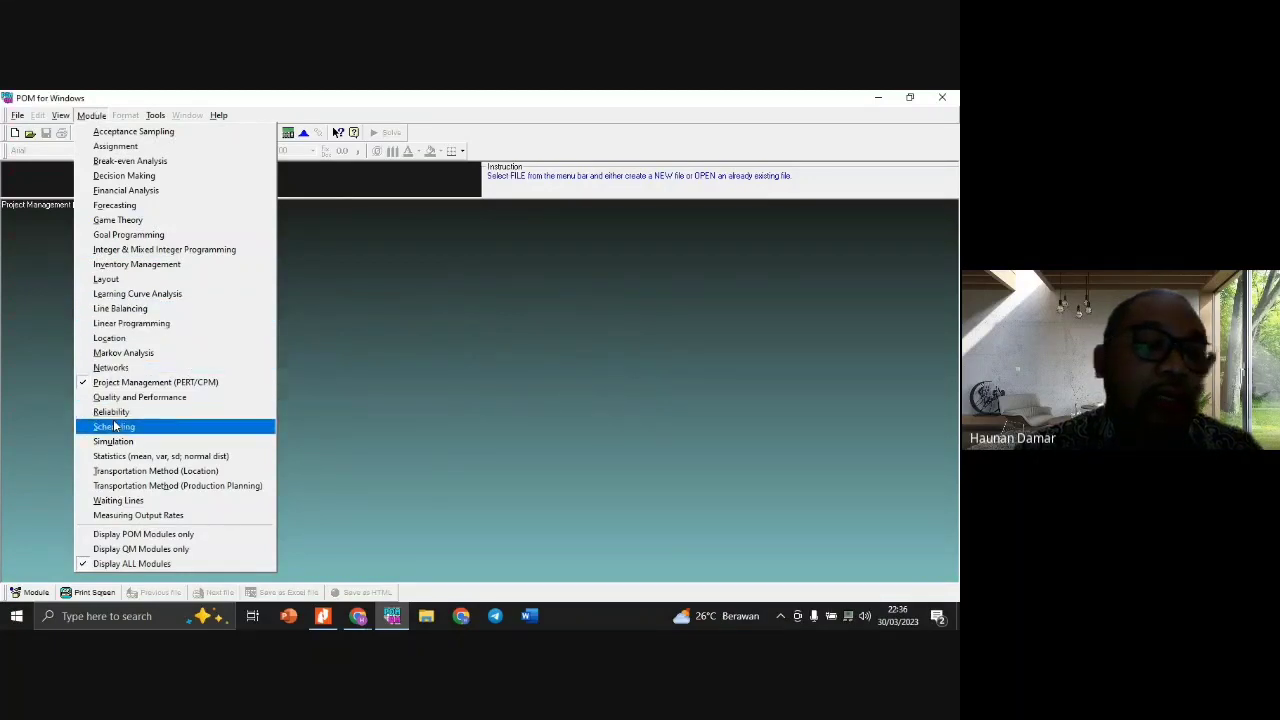
{"action": "left_click", "coordinate": [127, 326]}
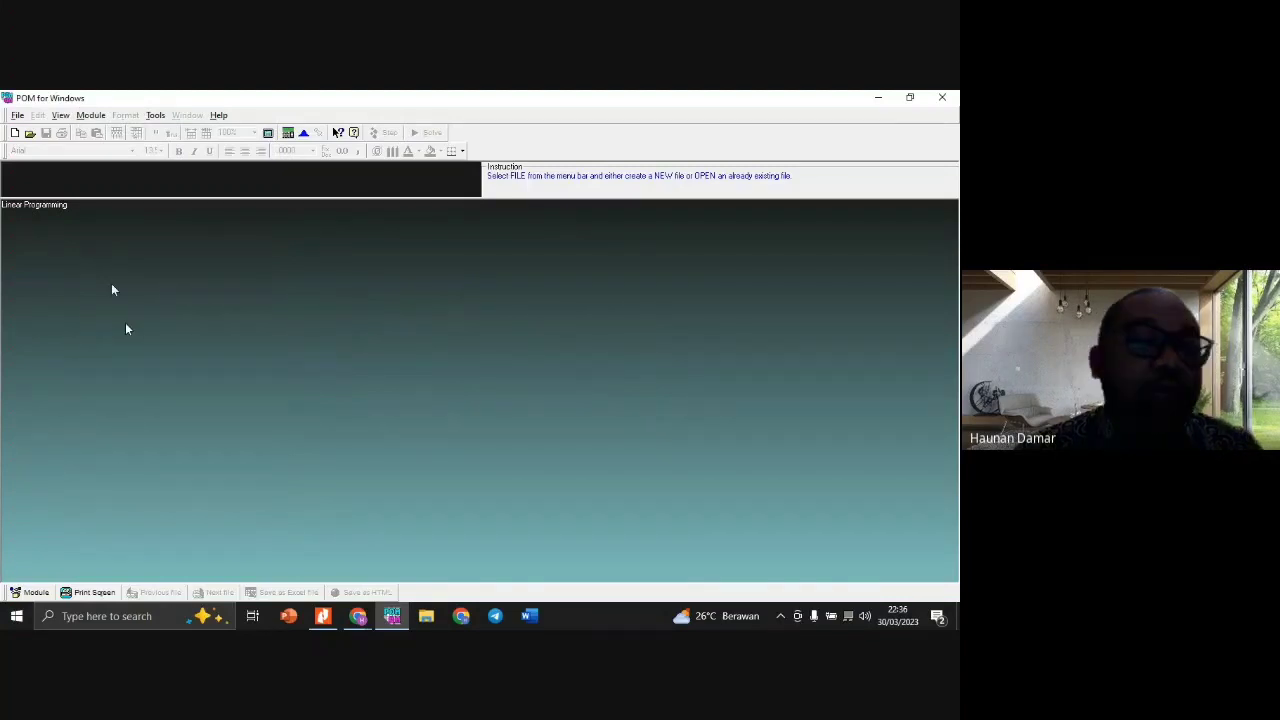
{"action": "left_click", "coordinate": [19, 116]}
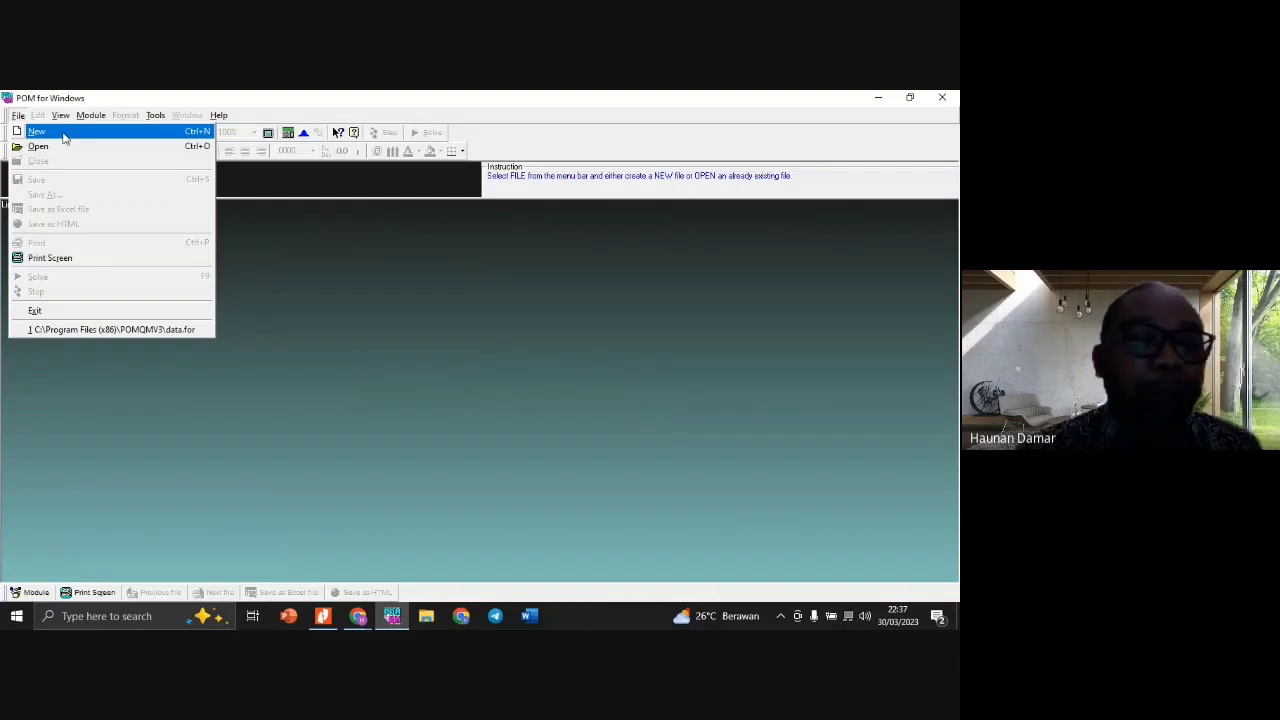
{"action": "left_click", "coordinate": [18, 116]}
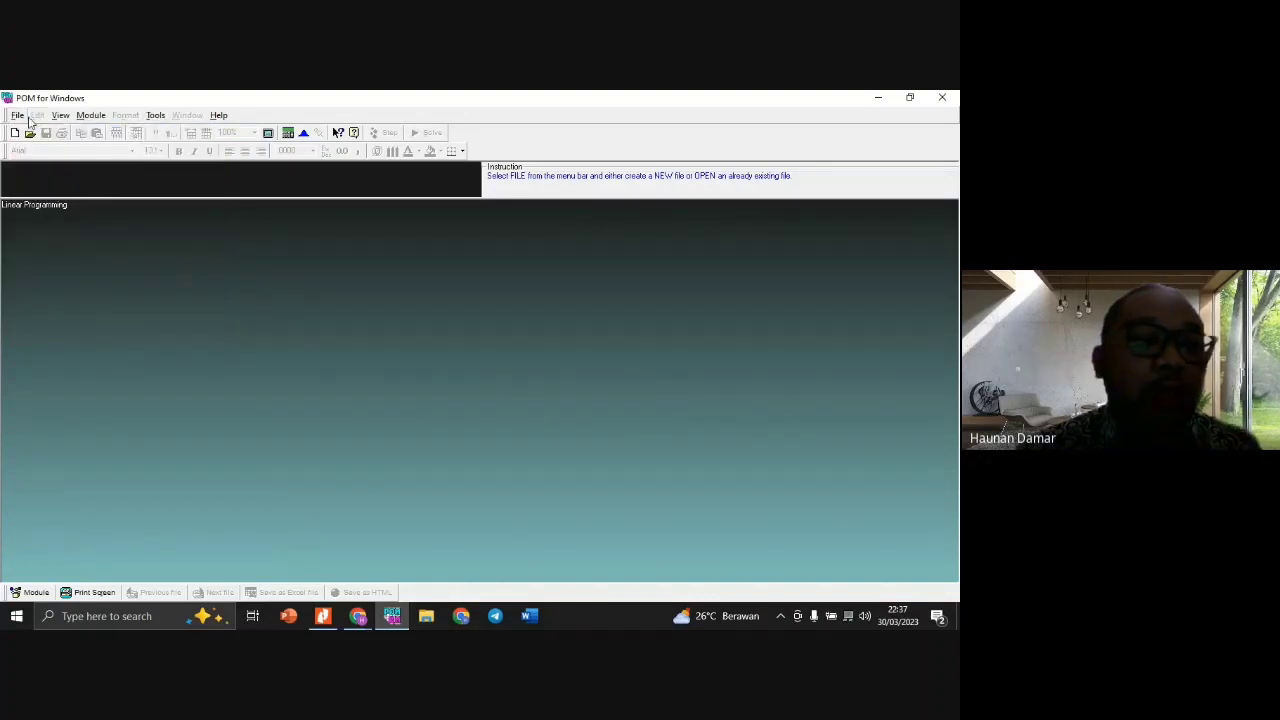
{"action": "left_click", "coordinate": [18, 116]}
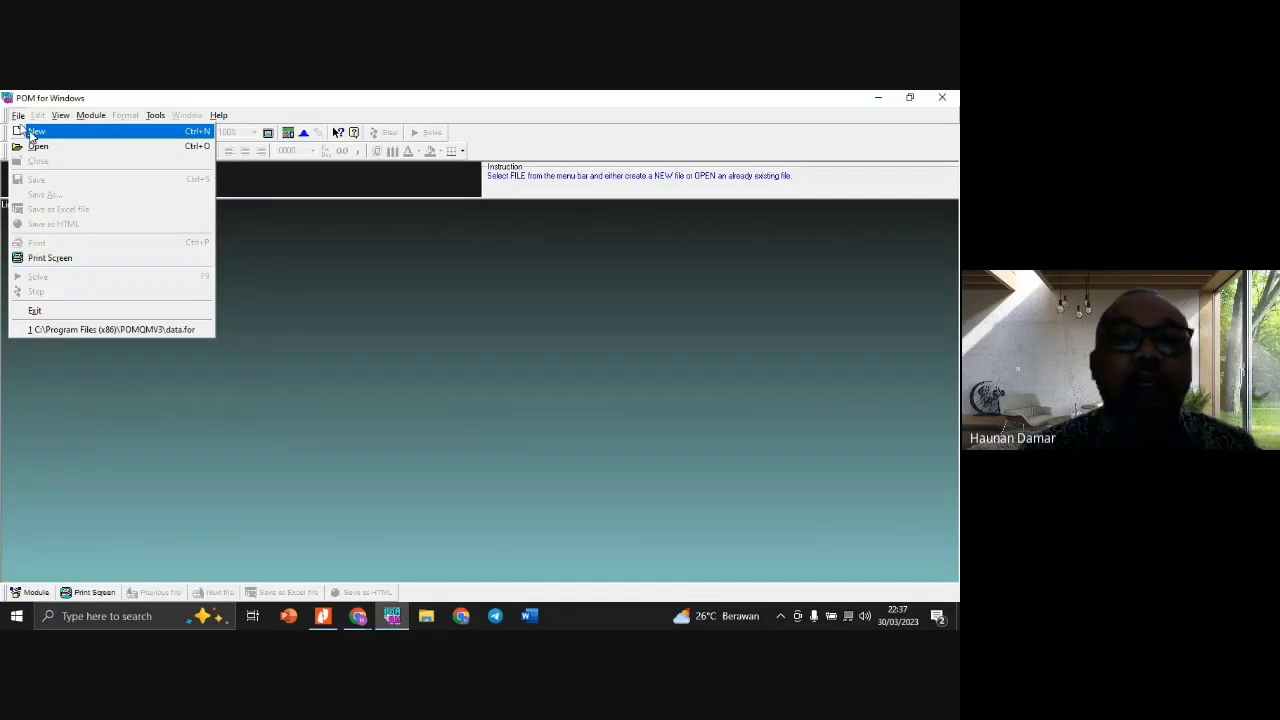
{"action": "left_click", "coordinate": [320, 385]}
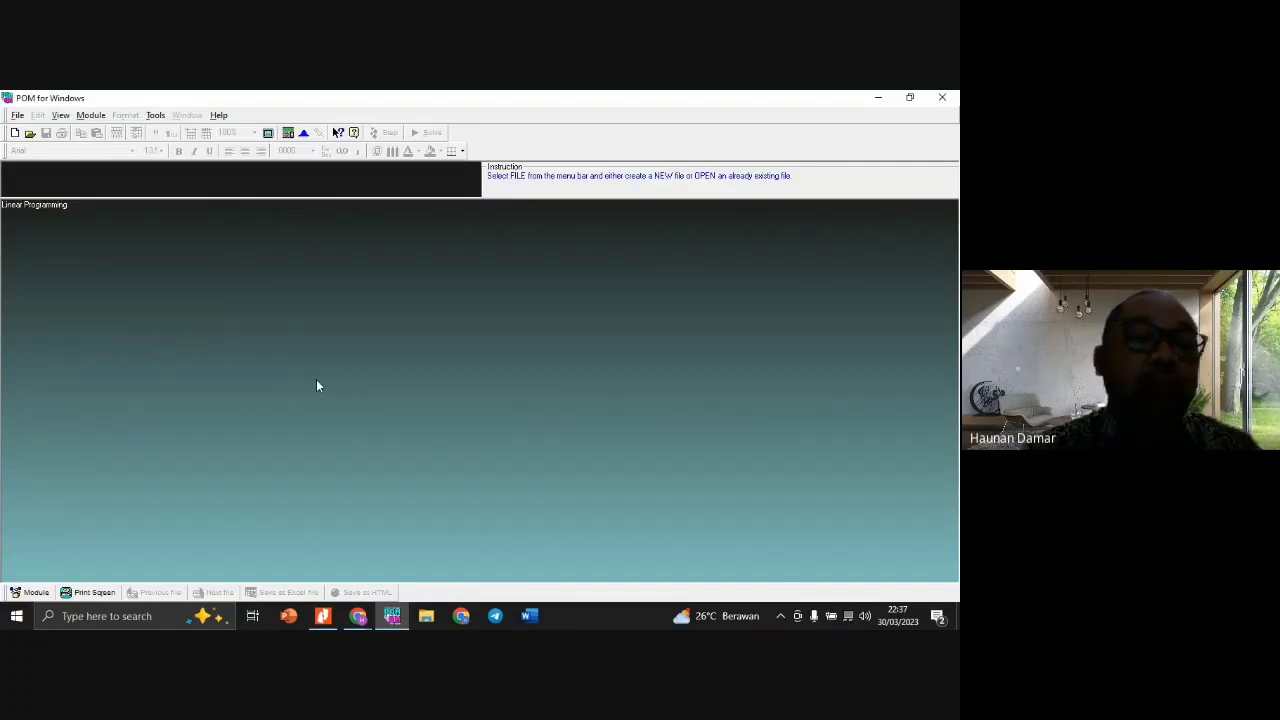
{"action": "left_click", "coordinate": [92, 116]}
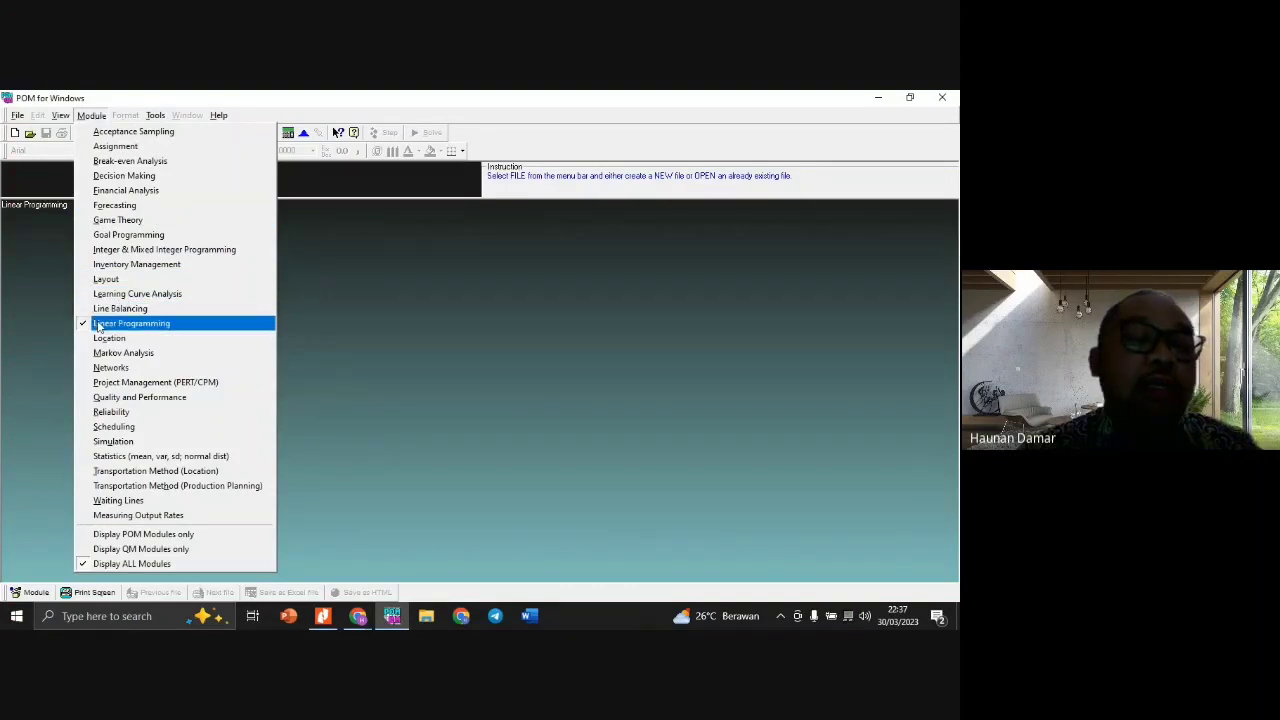
{"action": "left_click", "coordinate": [55, 367]}
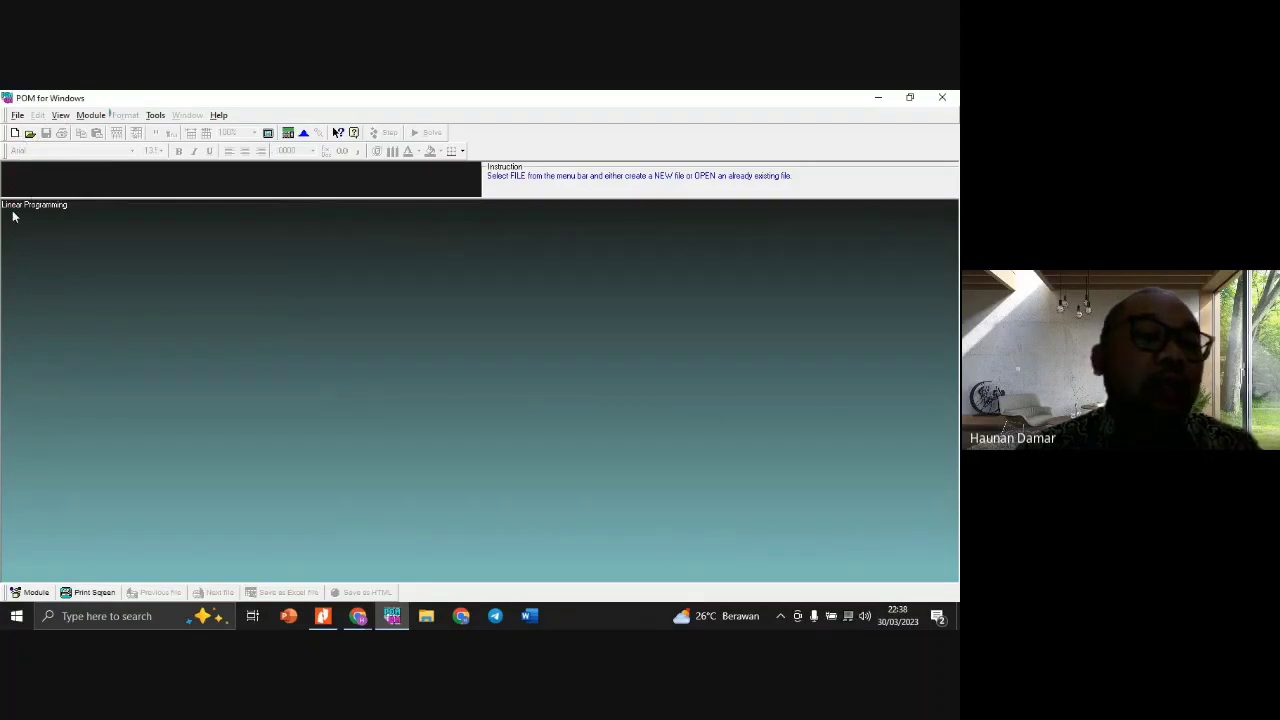
Create an untitled Linear Programming data set with 2 constraints, 2 variables, a Maximize objective and default constraint row names.
{"action": "left_click", "coordinate": [15, 132]}
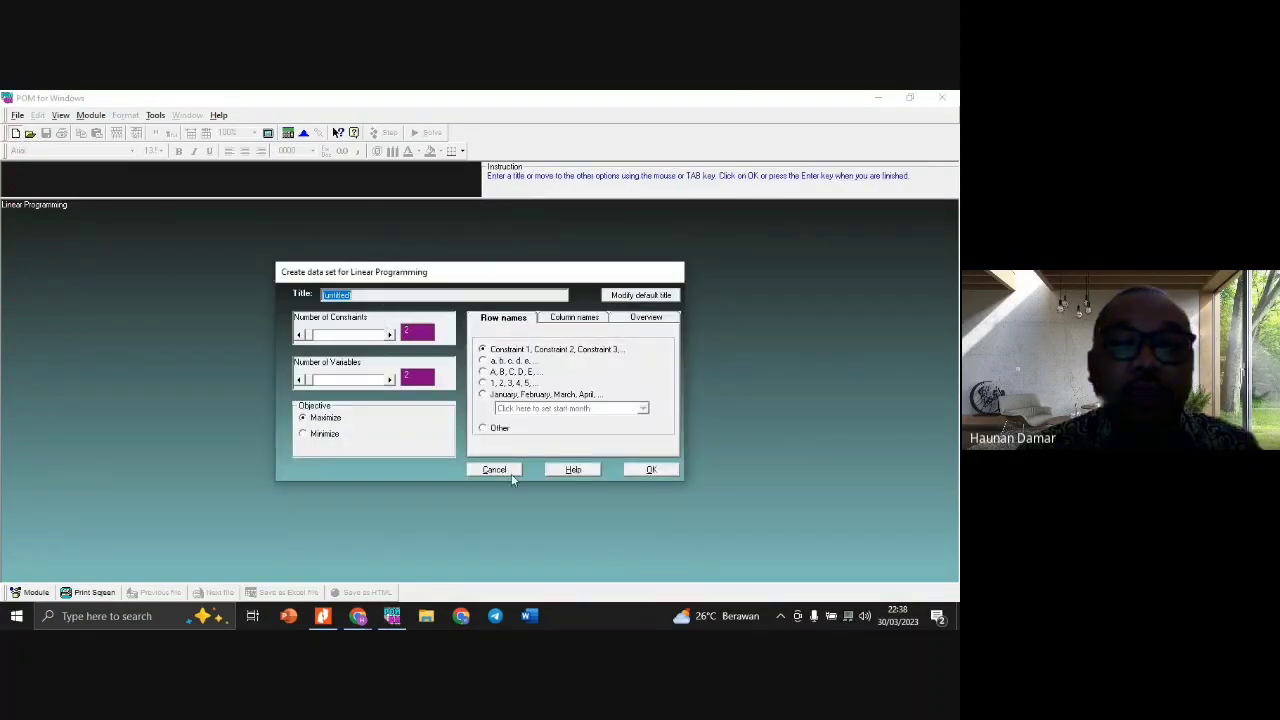
{"action": "left_click", "coordinate": [662, 472]}
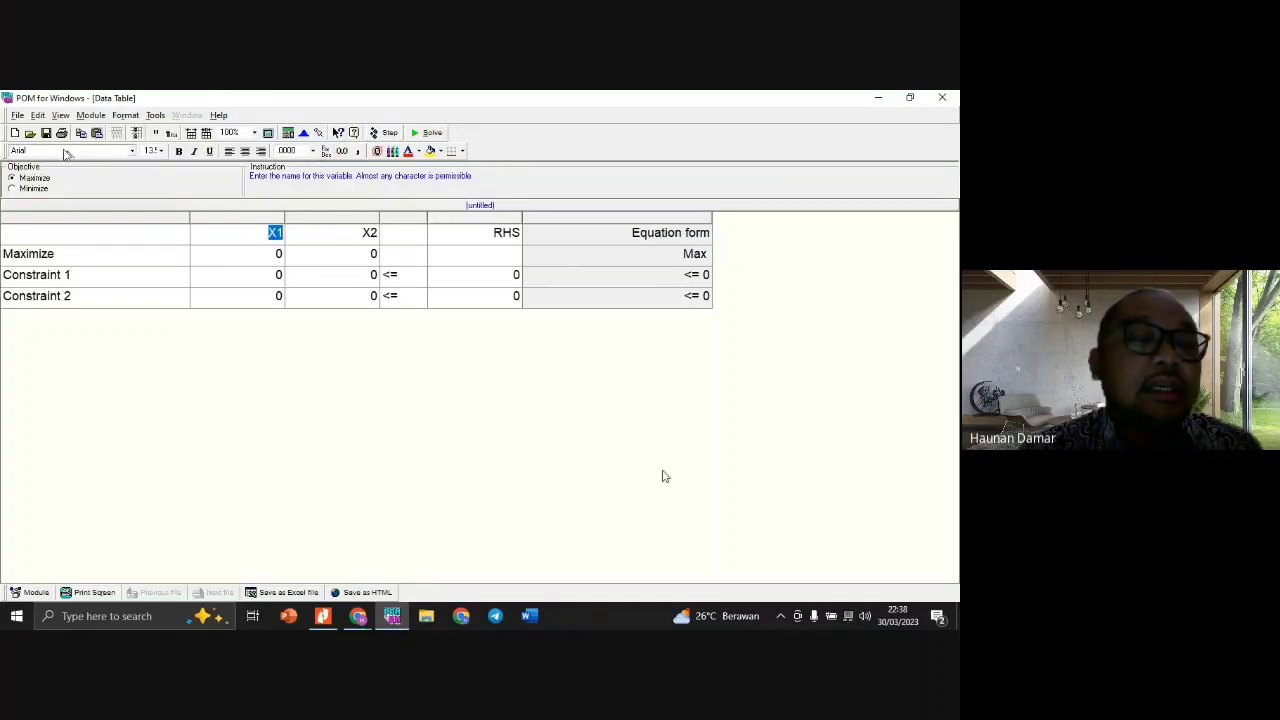
{"action": "left_click", "coordinate": [33, 233]}
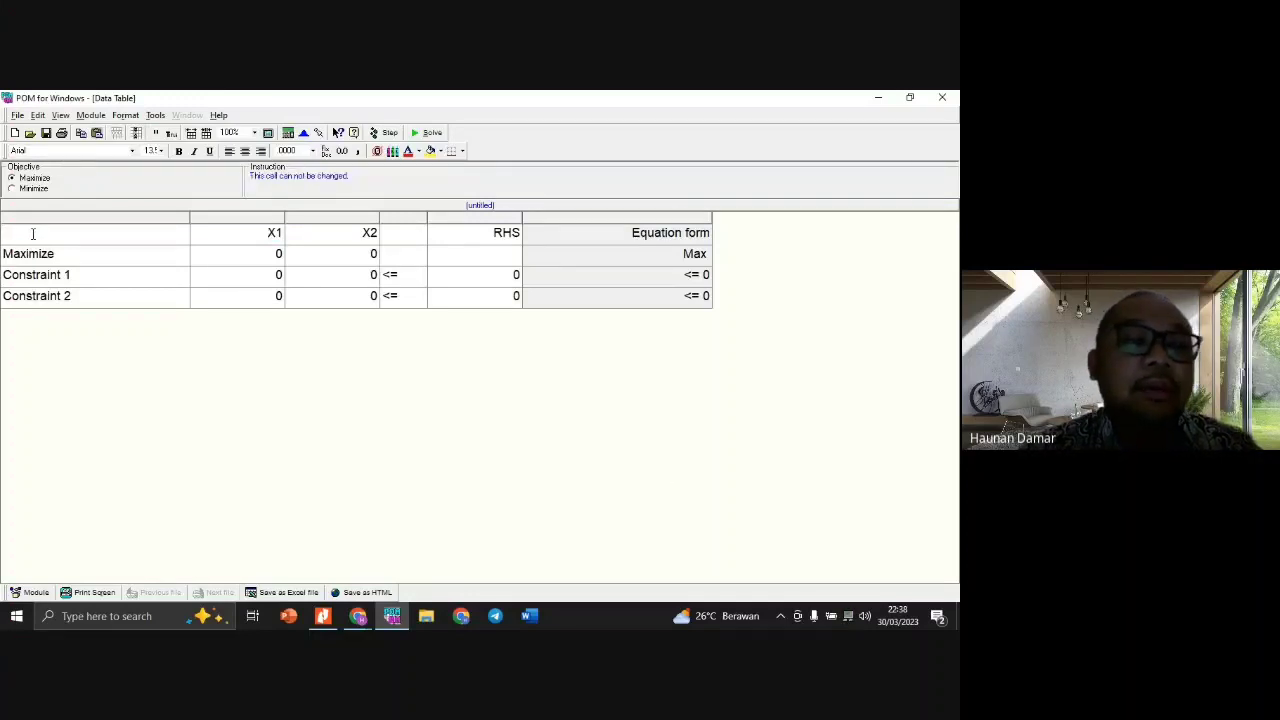
Set the data table's font to Arial Rounded MT Bold at size 16.
{"action": "left_click", "coordinate": [132, 150]}
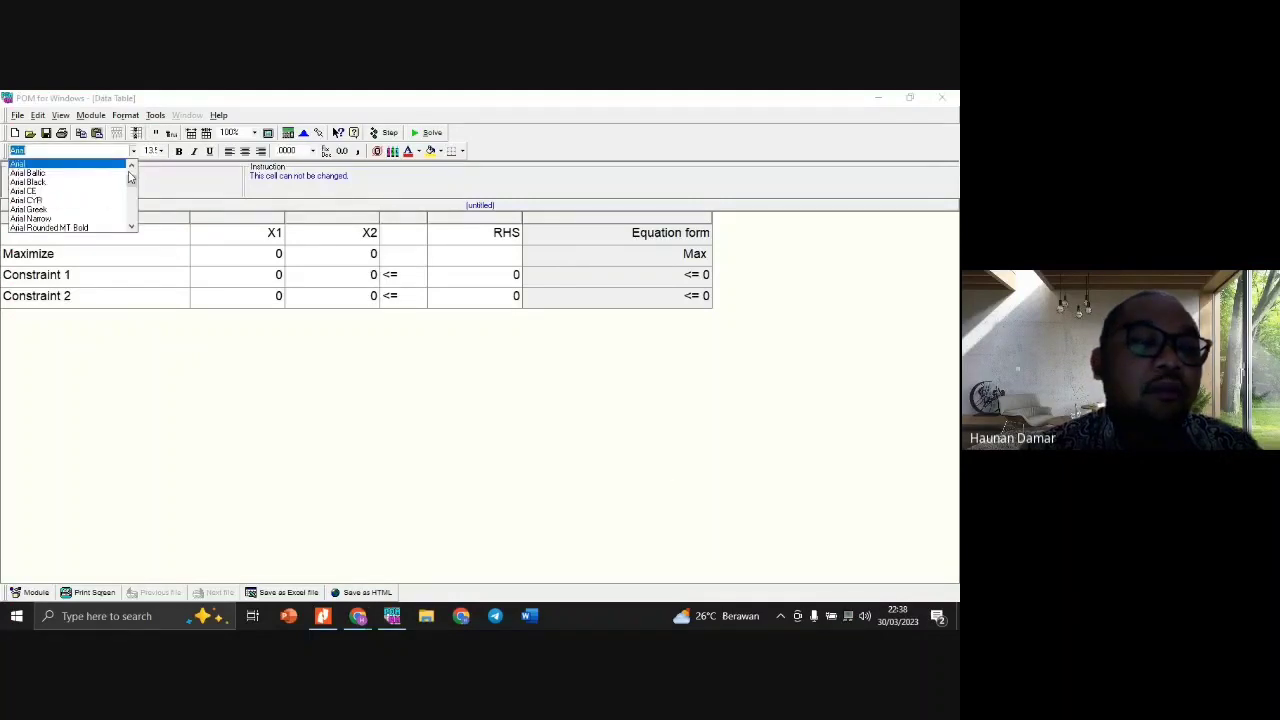
{"action": "left_click", "coordinate": [120, 200]}
{"action": "left_click", "coordinate": [132, 150]}
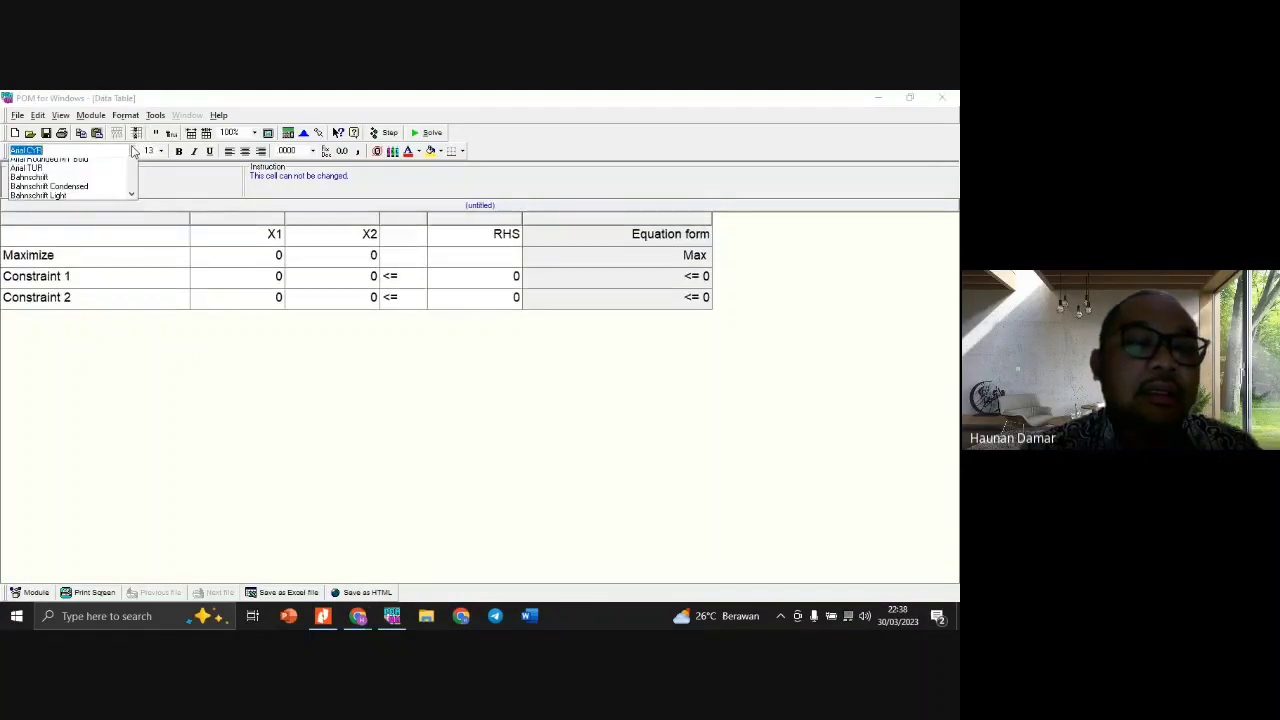
{"action": "left_click", "coordinate": [45, 189]}
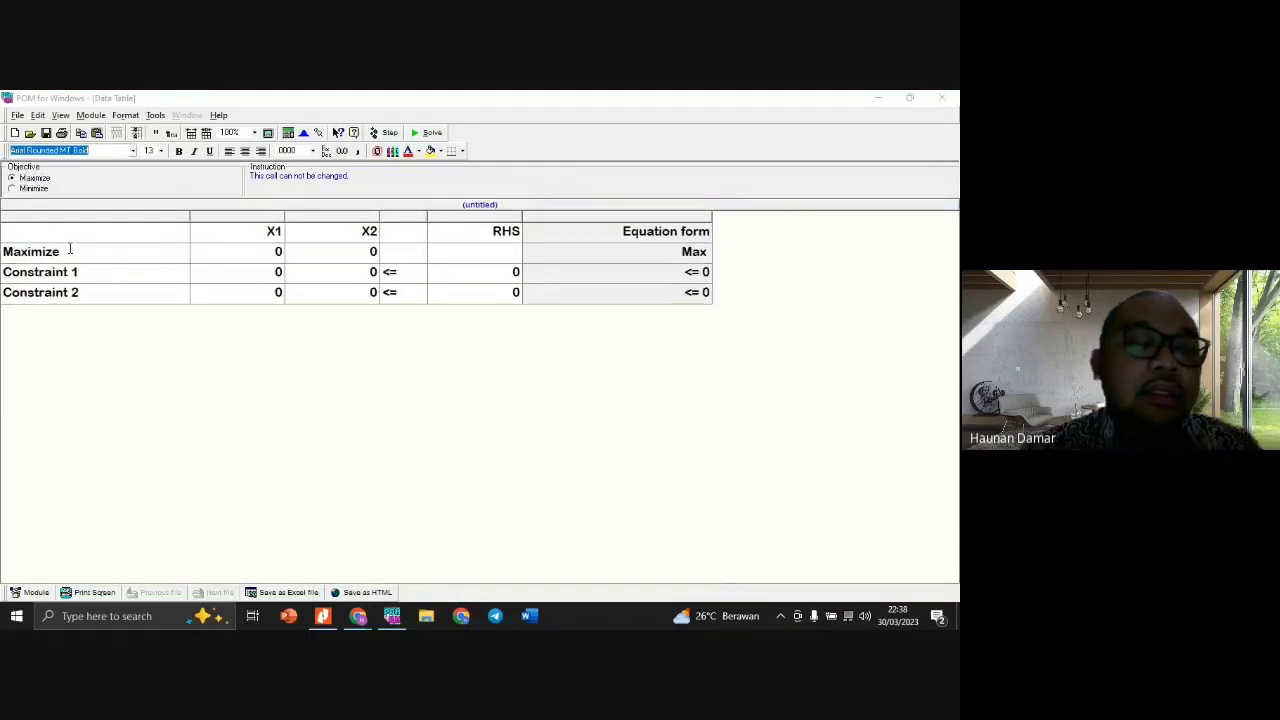
{"action": "left_click", "coordinate": [131, 350]}
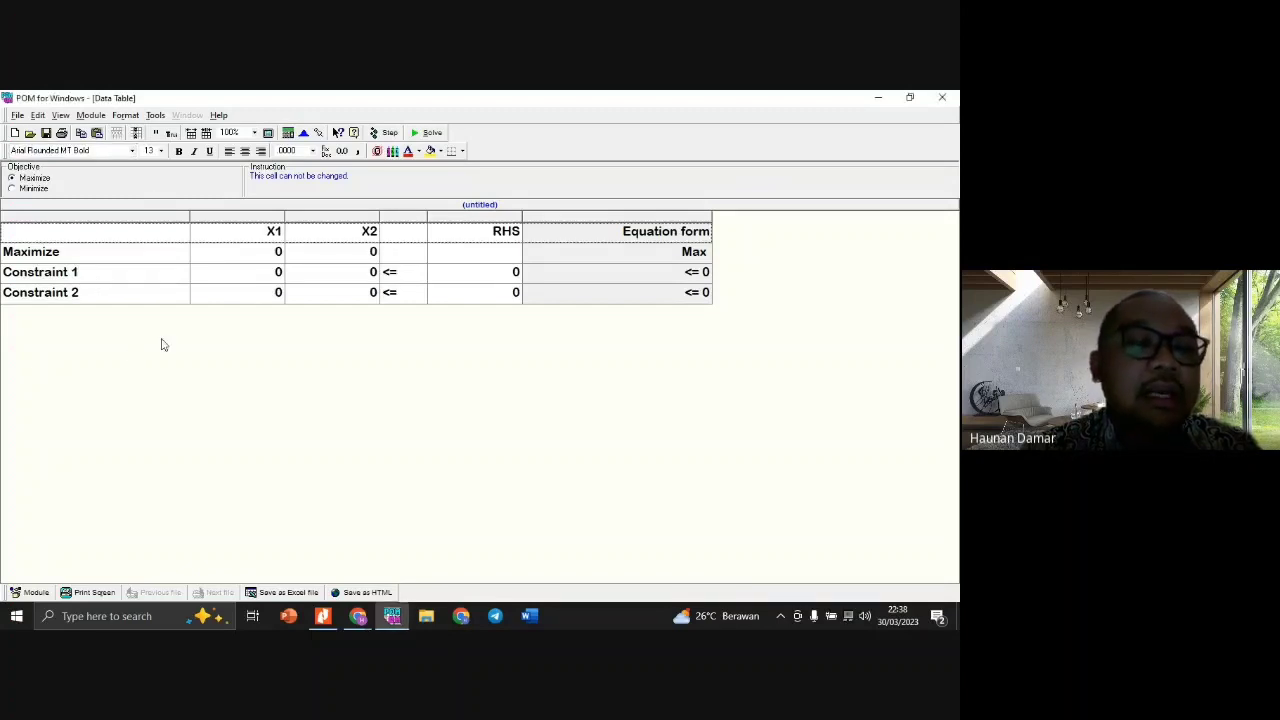
{"action": "left_click", "coordinate": [161, 151]}
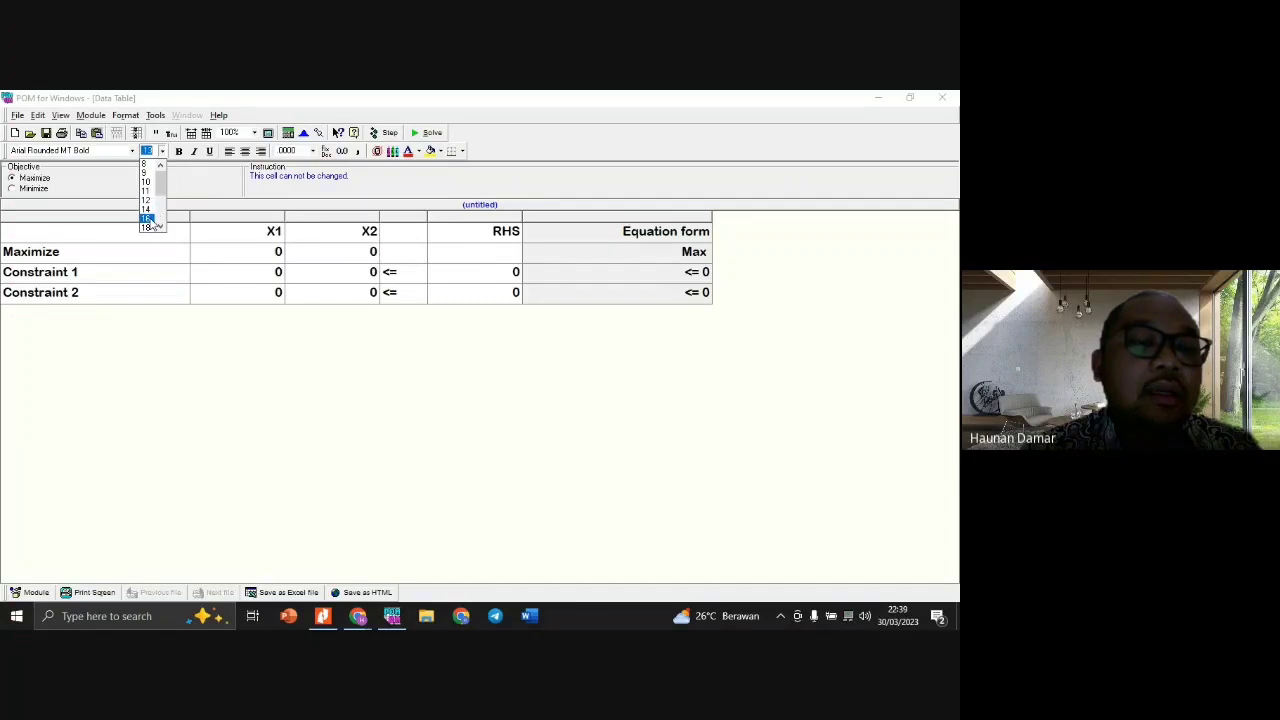
{"action": "left_click", "coordinate": [147, 218]}
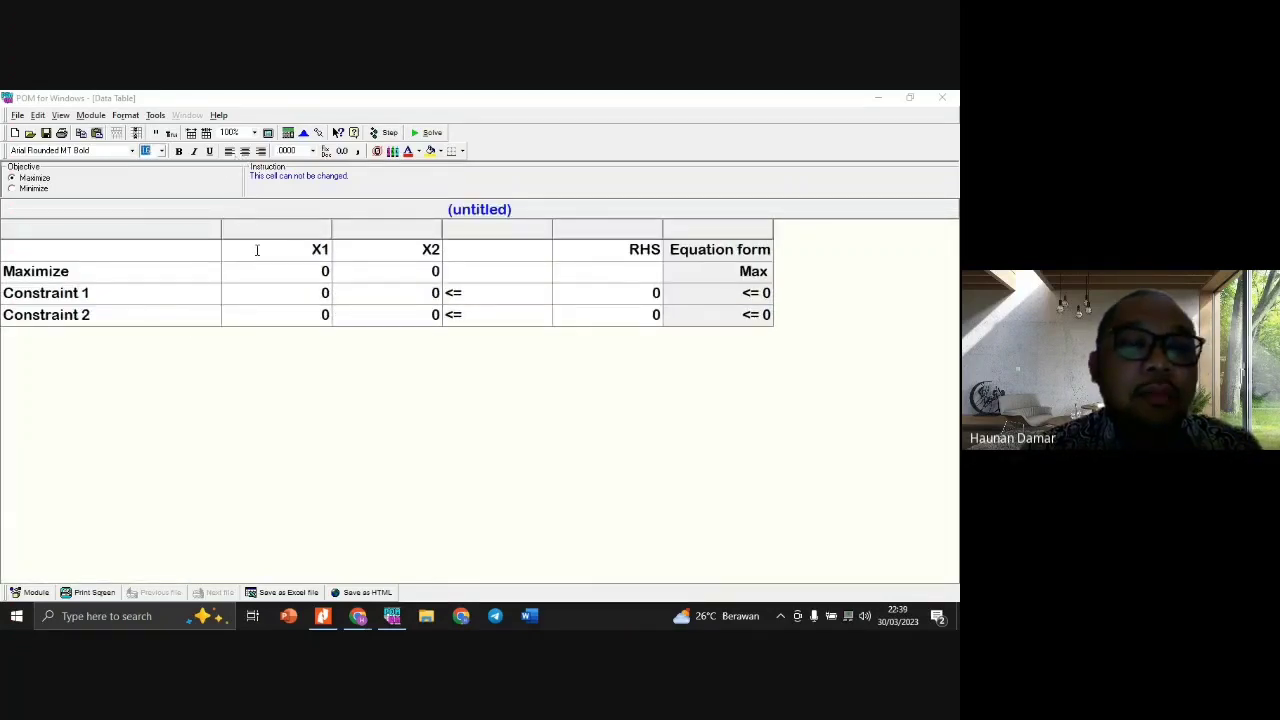
Center the text and values in the Linear Programming data table.
{"action": "left_click", "coordinate": [247, 153]}
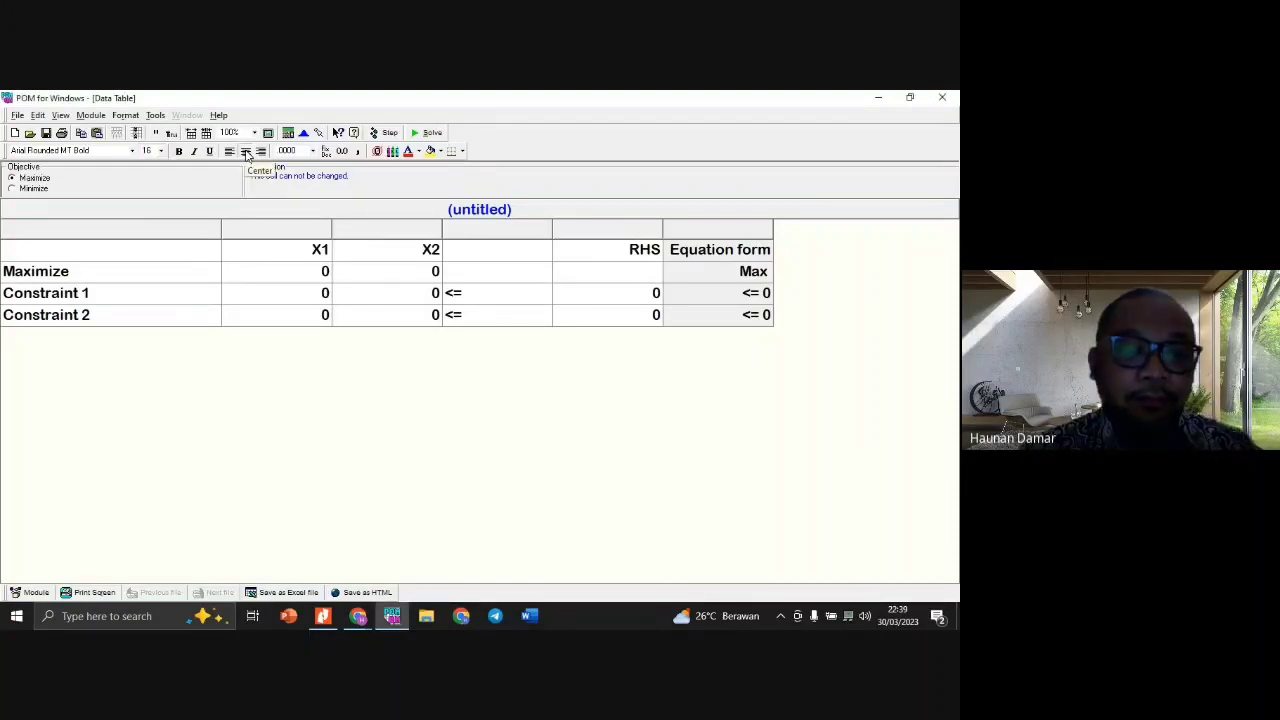
{"action": "left_click", "coordinate": [298, 251]}
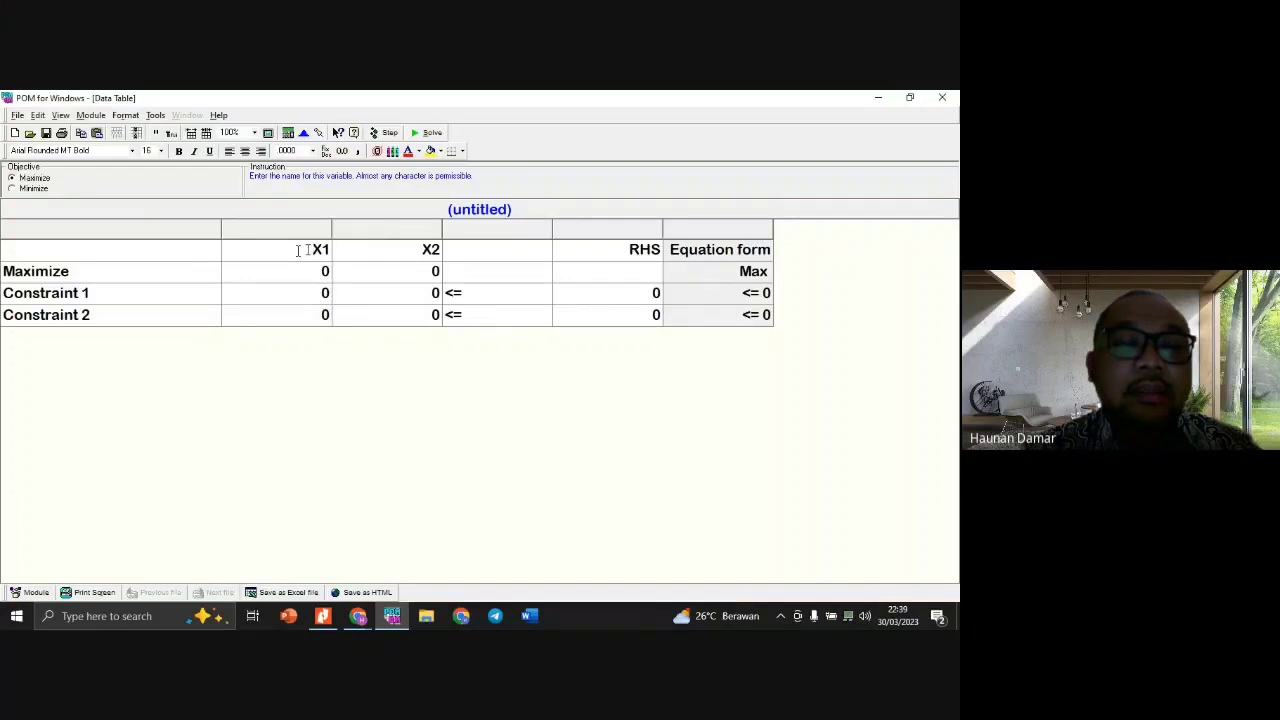
{"action": "left_click", "coordinate": [244, 151]}
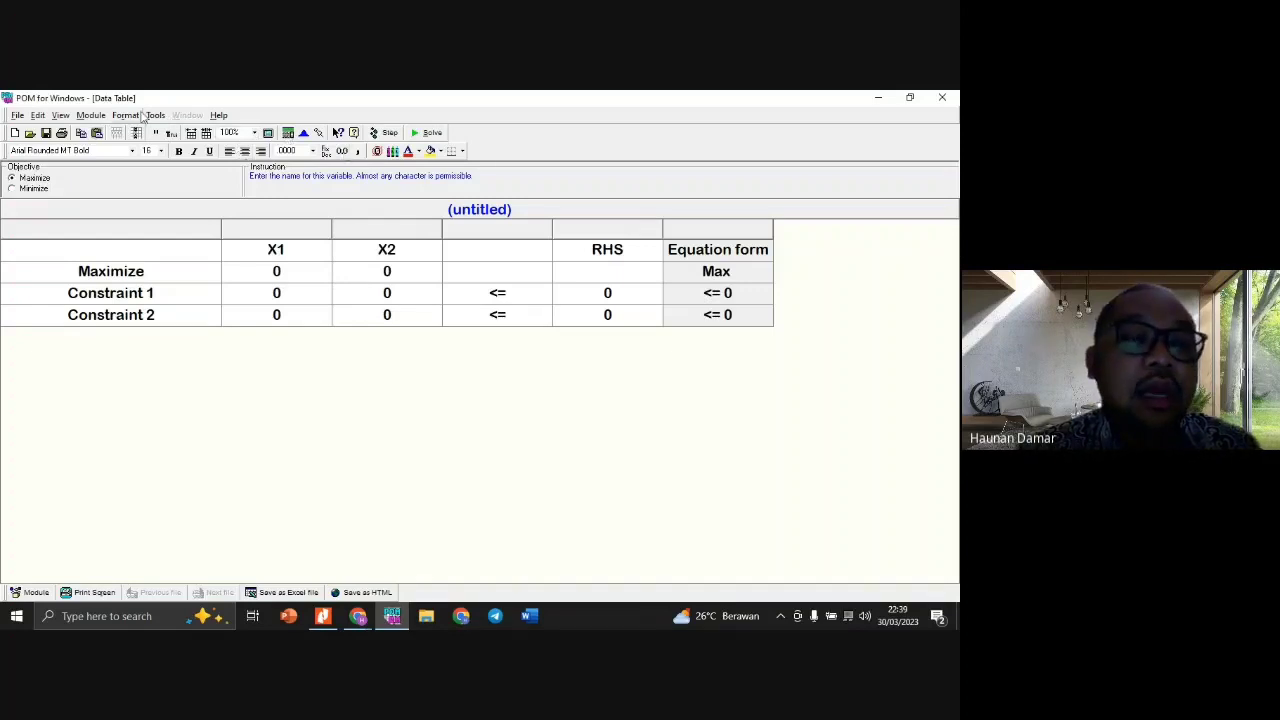
Insert one new variable column between X1 and X2 in the data table.
{"action": "left_click", "coordinate": [63, 116]}
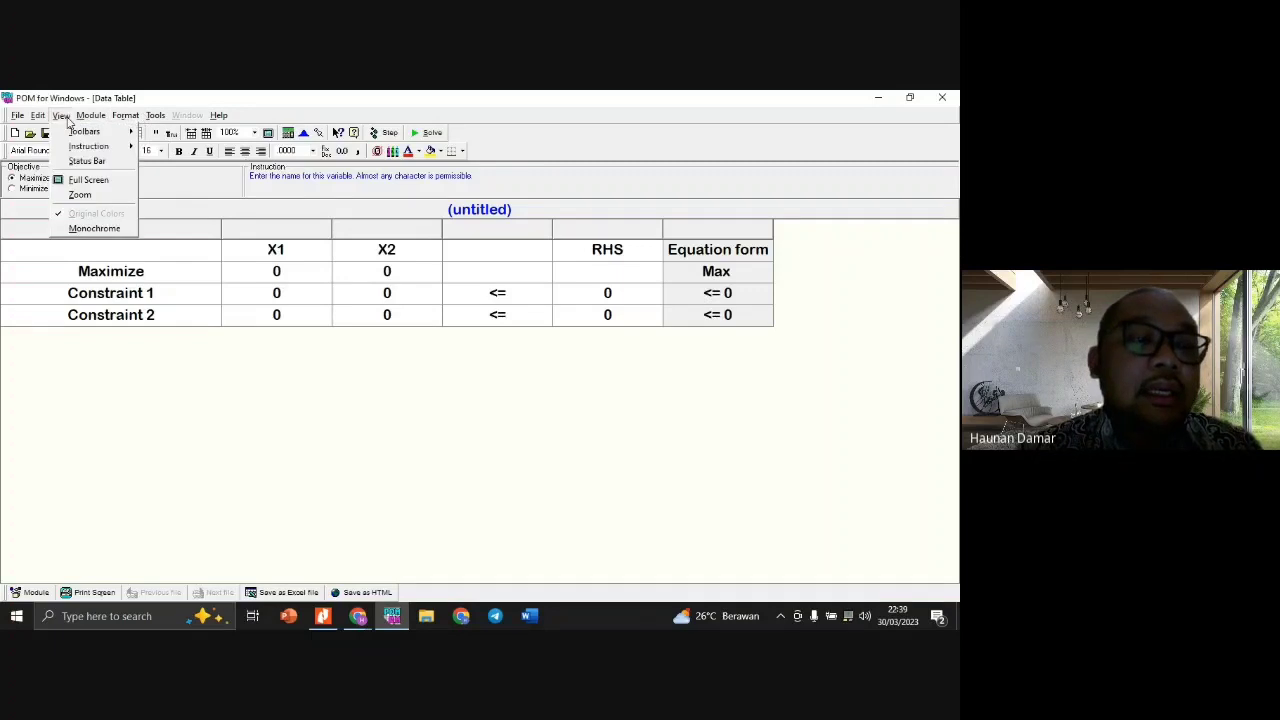
{"action": "mouse_move", "coordinate": [40, 118]}
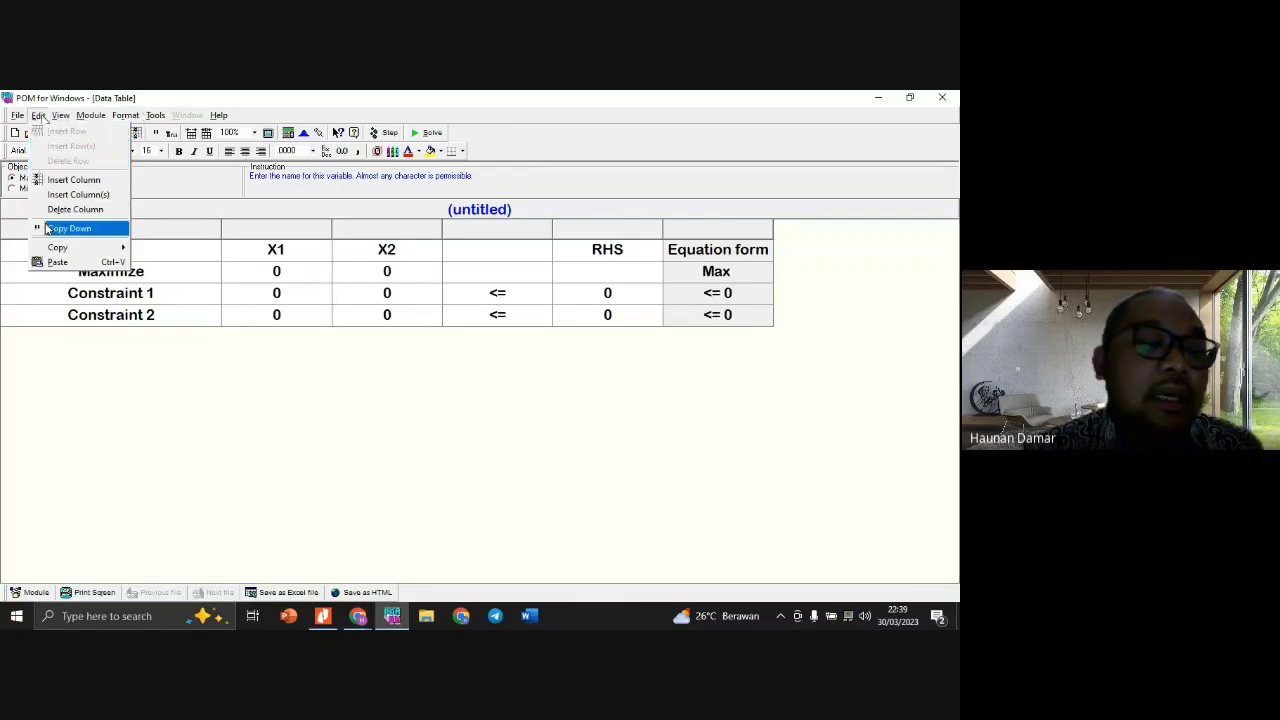
{"action": "mouse_move", "coordinate": [50, 249]}
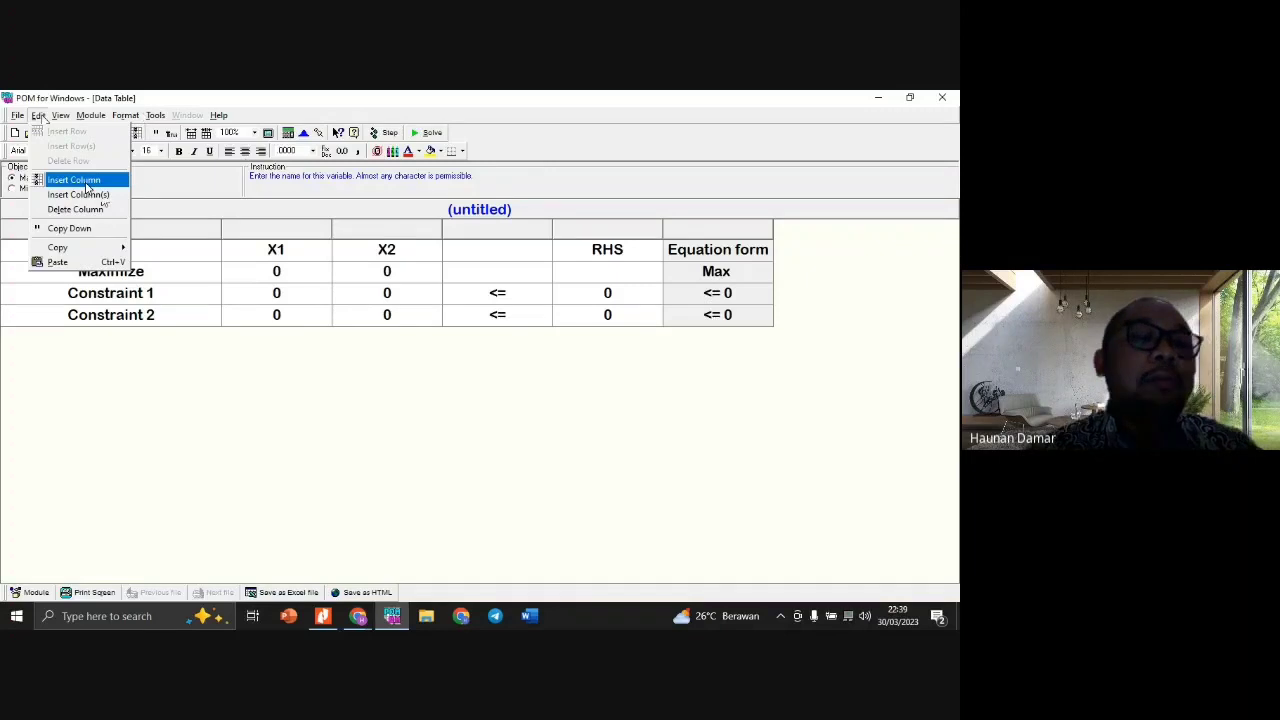
{"action": "left_click", "coordinate": [86, 185]}
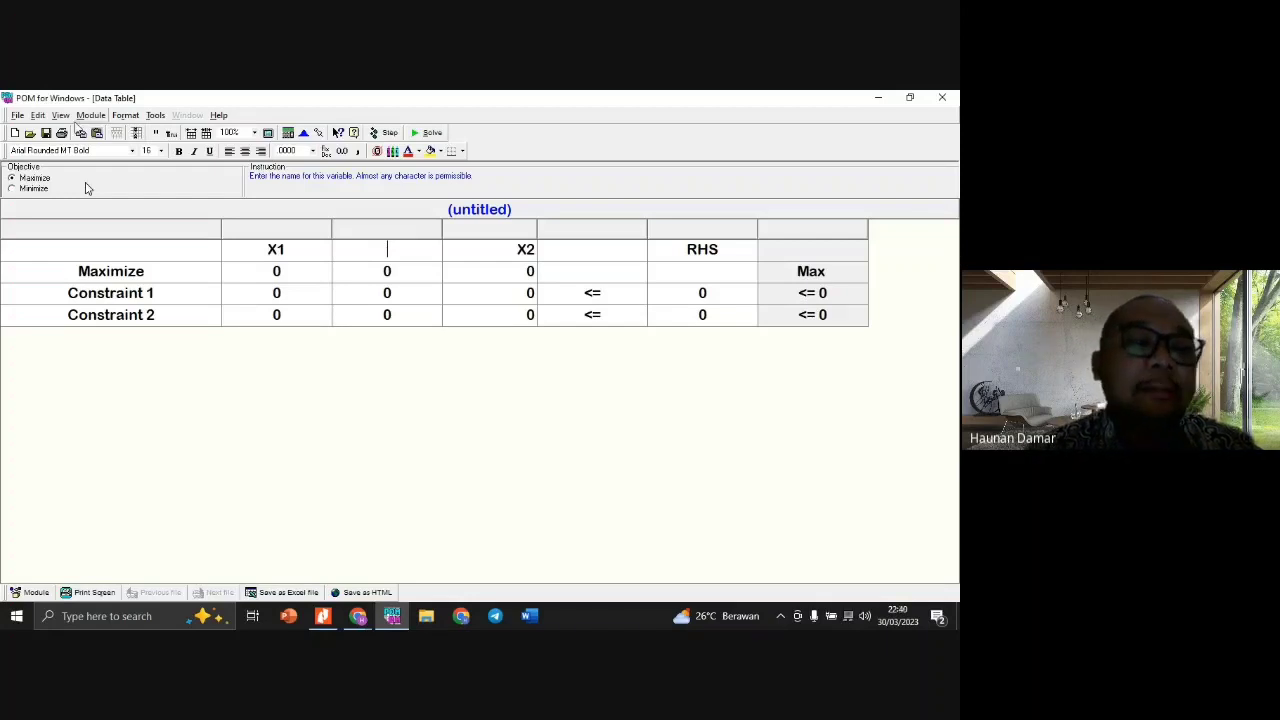
Set the number format of the data table to two decimals (.00).
{"action": "left_click", "coordinate": [40, 116]}
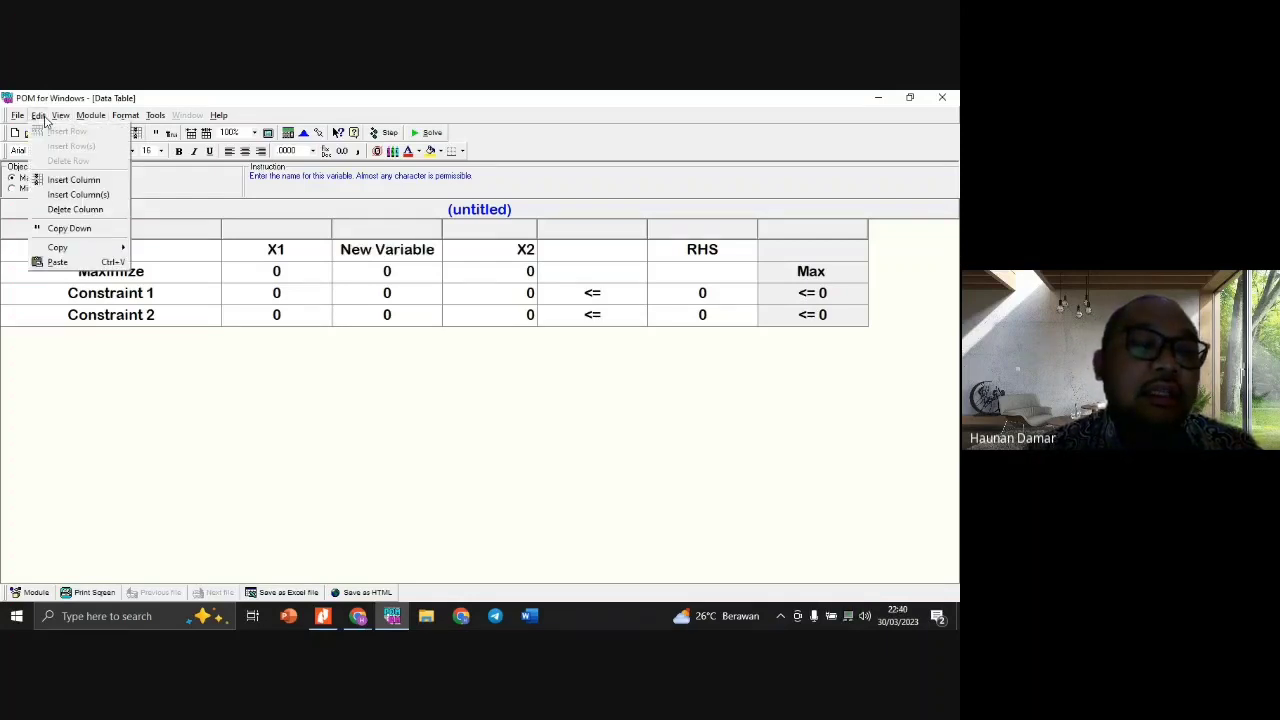
{"action": "mouse_move", "coordinate": [60, 116]}
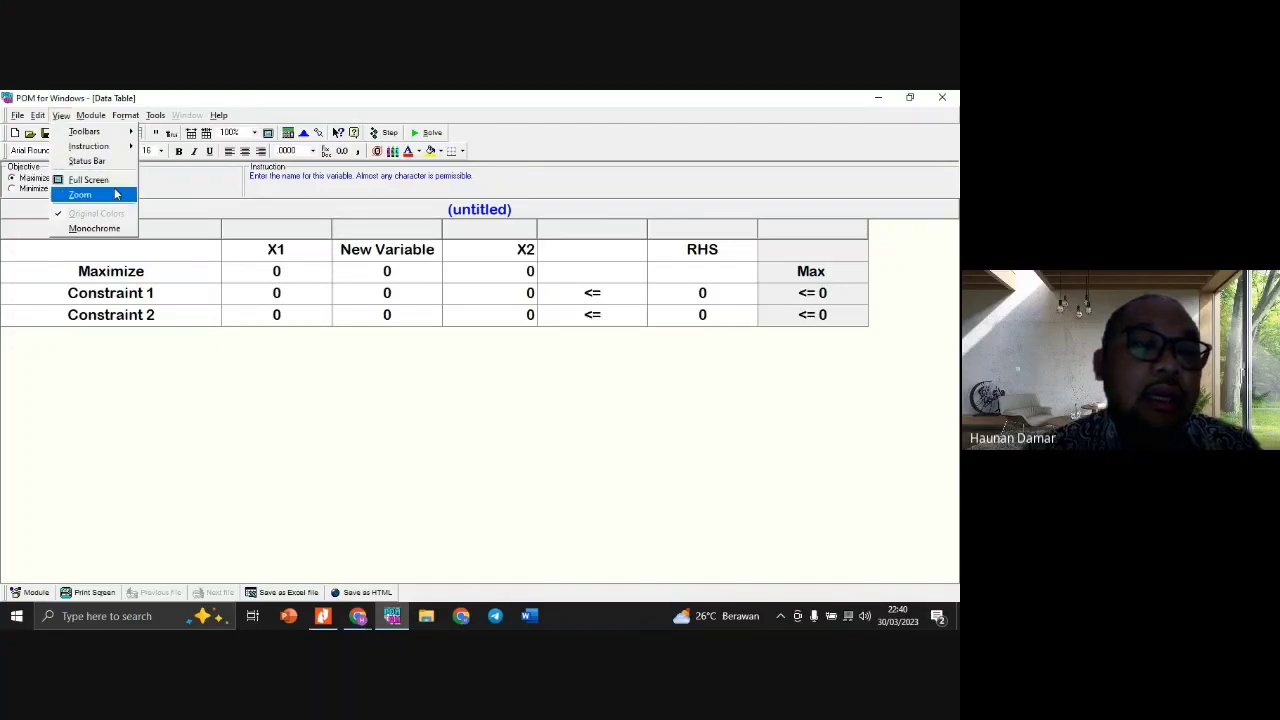
{"action": "mouse_move", "coordinate": [112, 132]}
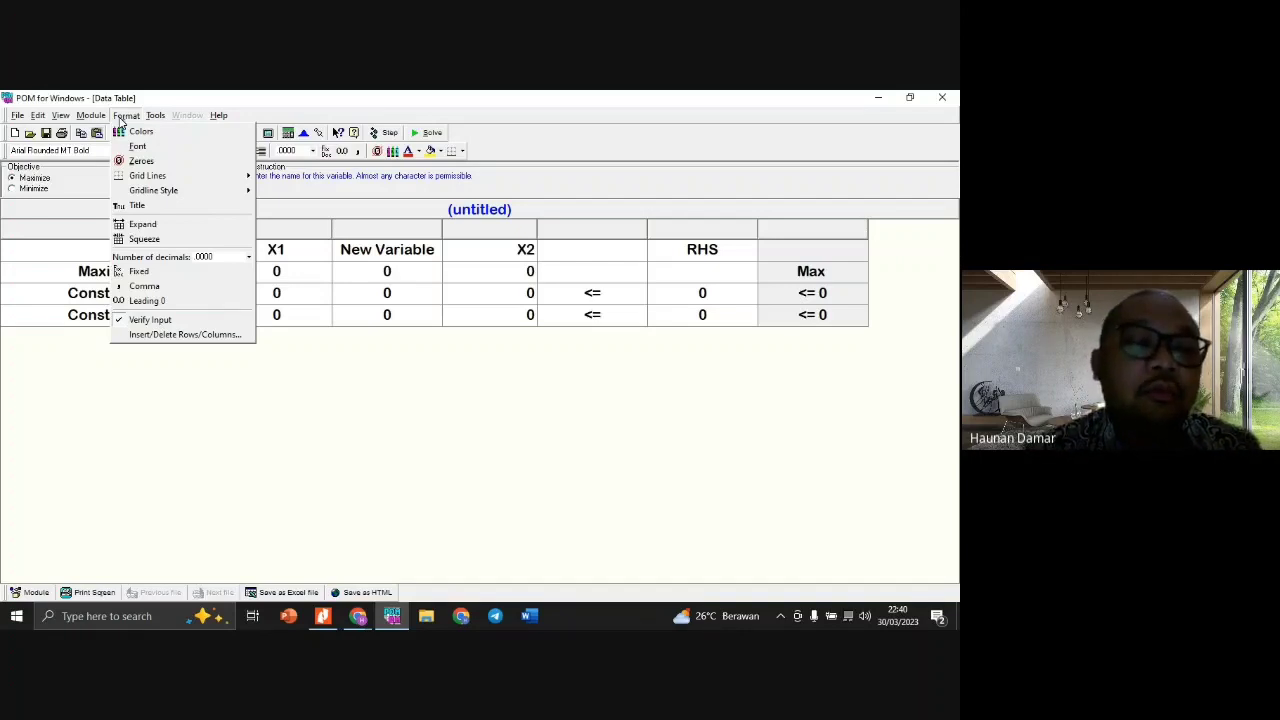
{"action": "mouse_move", "coordinate": [132, 178]}
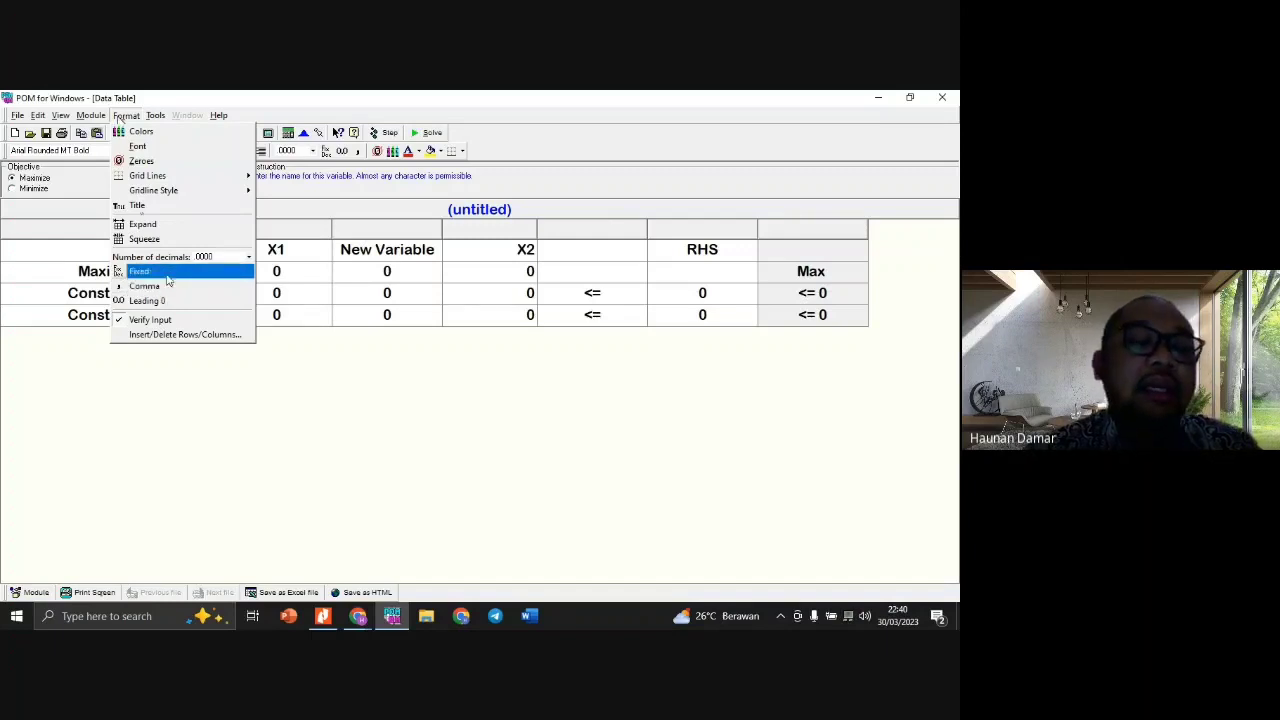
{"action": "left_click", "coordinate": [228, 258]}
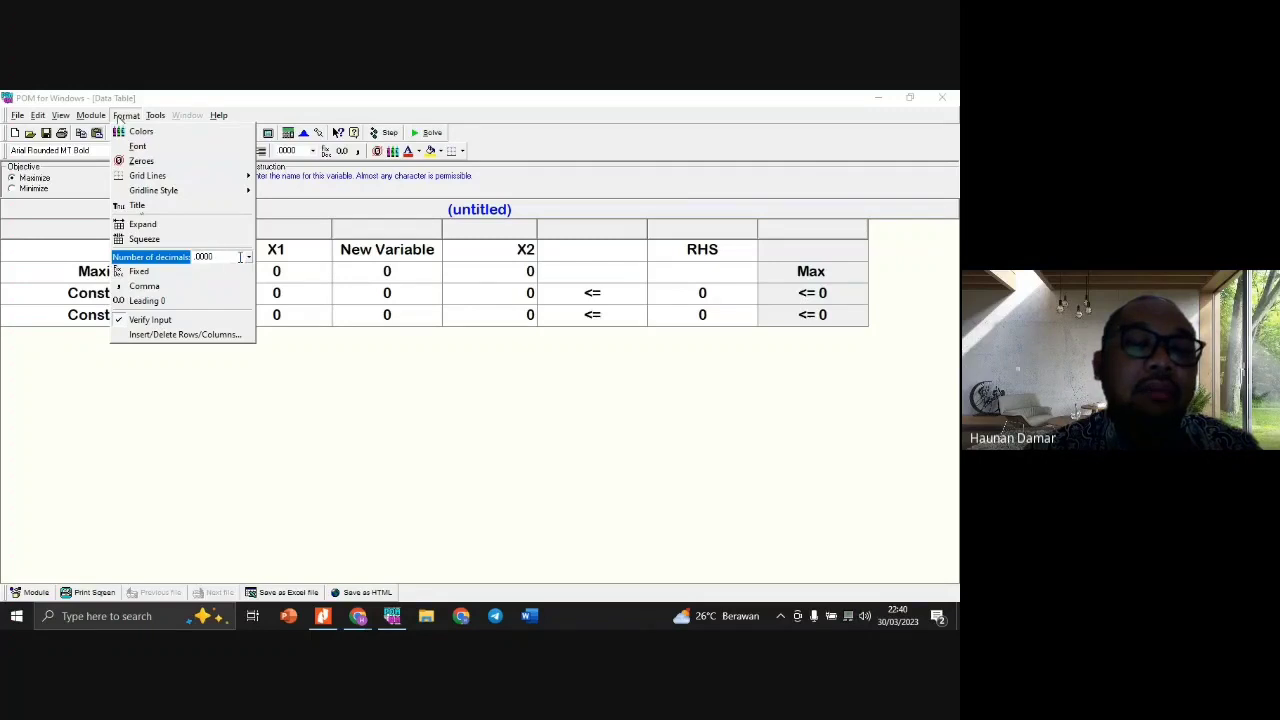
{"action": "left_click", "coordinate": [249, 260]}
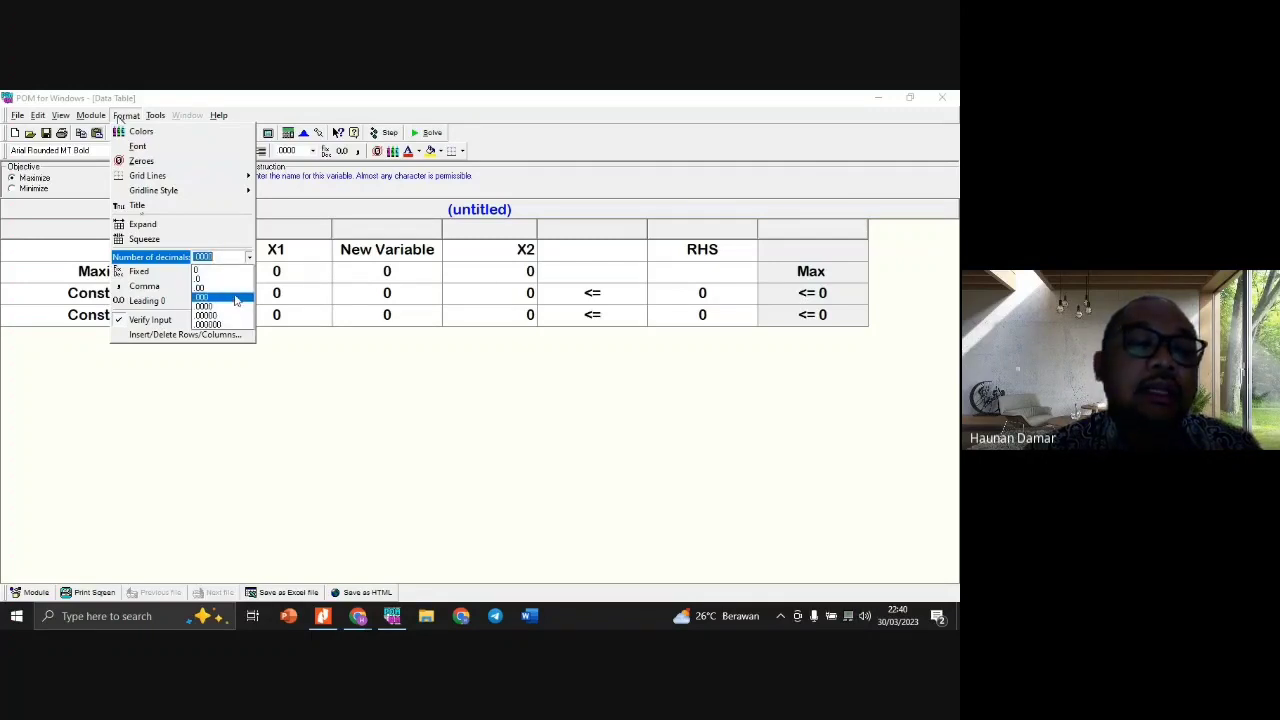
{"action": "left_click", "coordinate": [233, 290]}
{"action": "left_click", "coordinate": [249, 258]}
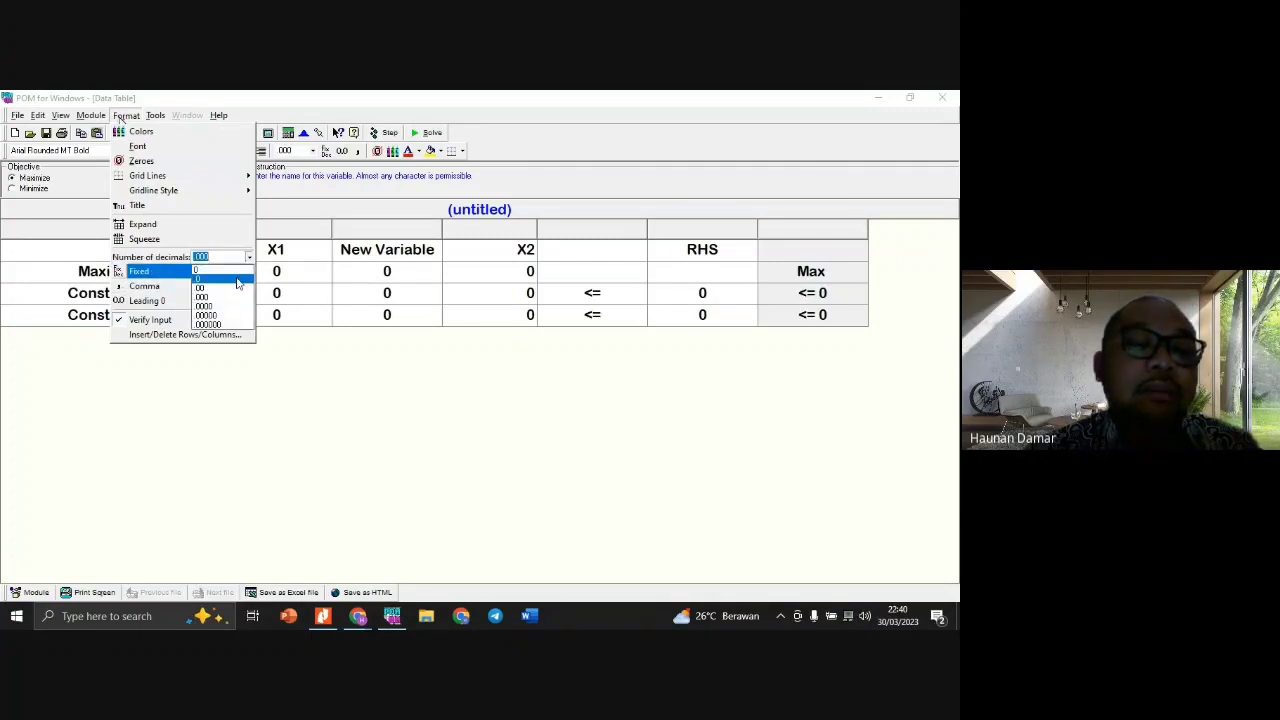
{"action": "left_click", "coordinate": [233, 289]}
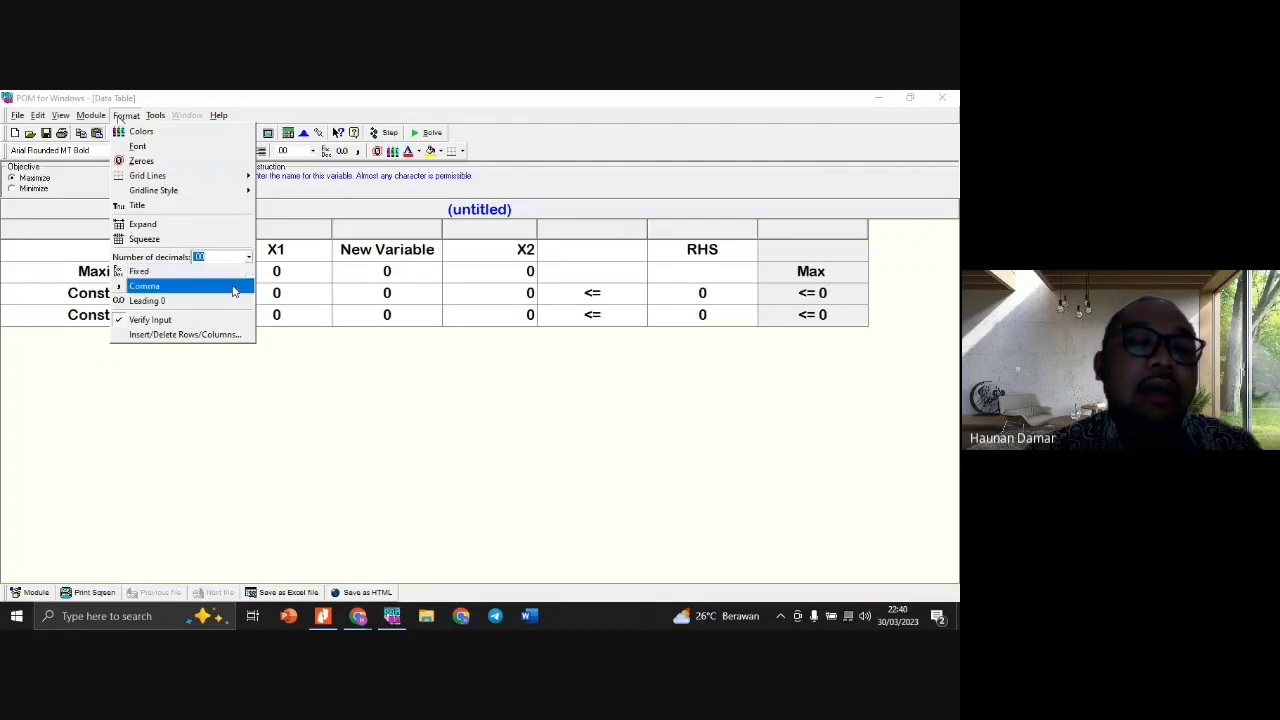
View the Normal Distribution Calculator and close it without computing anything.
{"action": "left_click", "coordinate": [160, 117]}
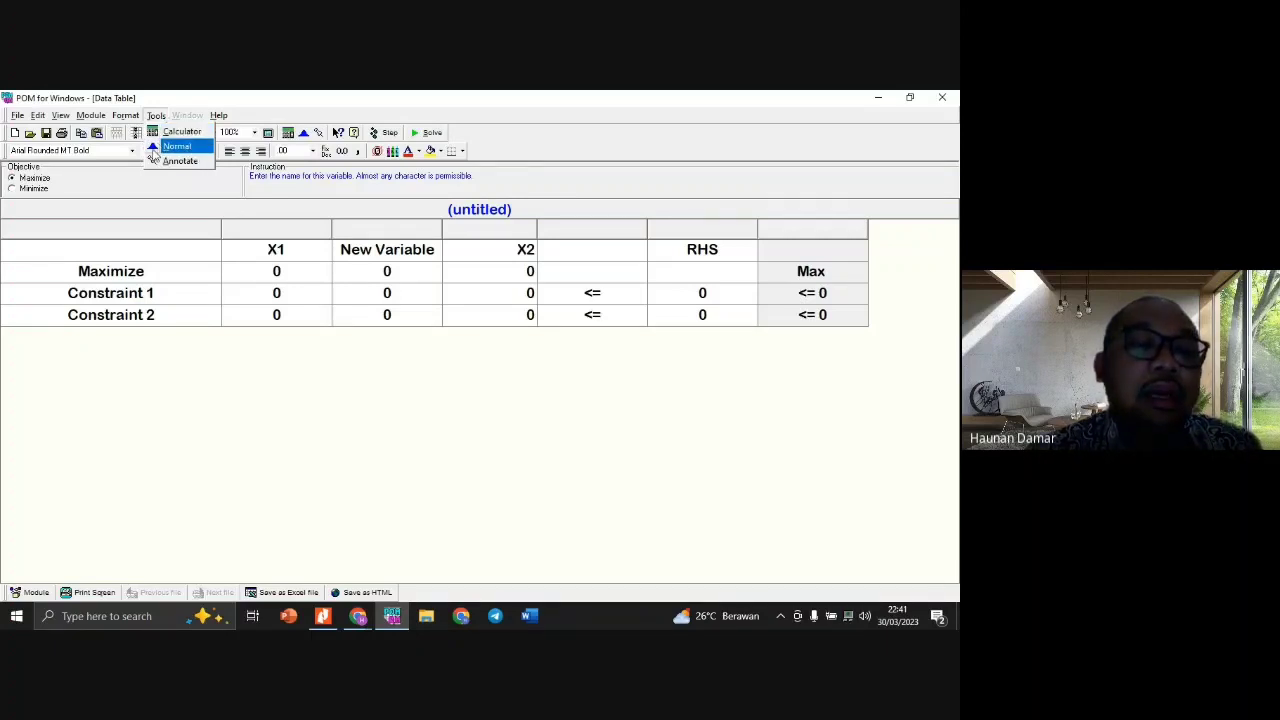
{"action": "left_click", "coordinate": [168, 147]}
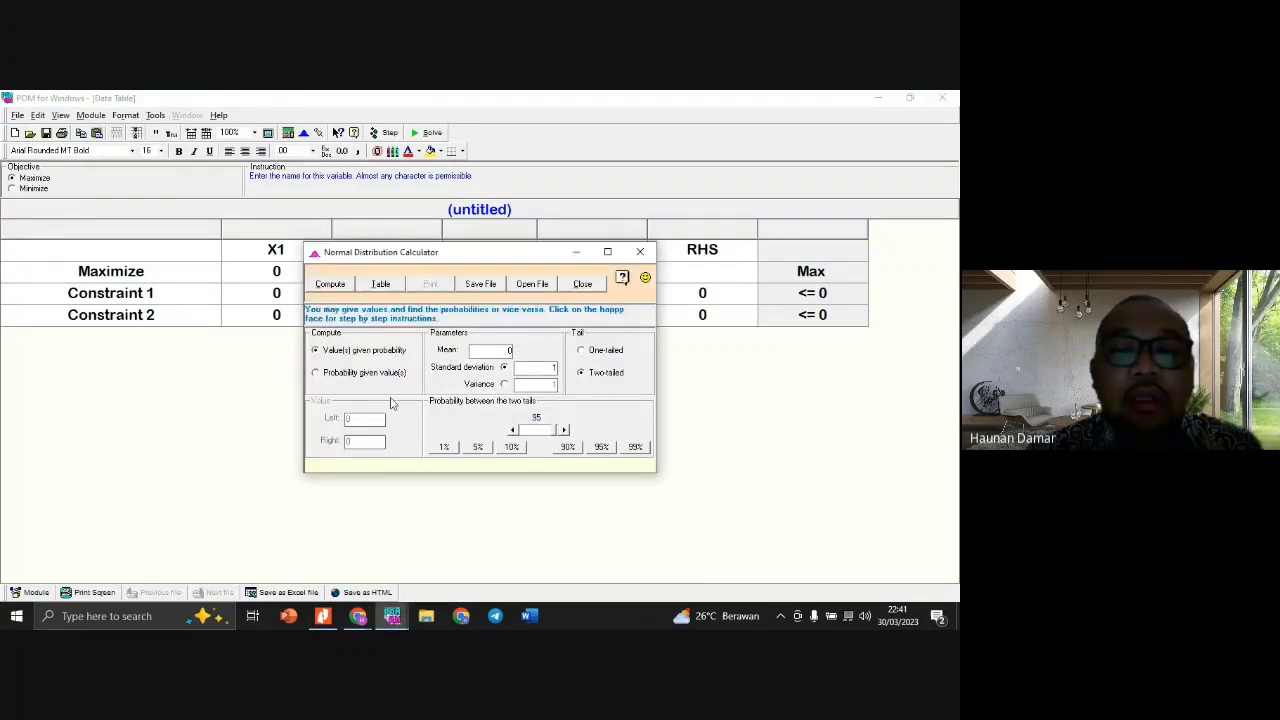
{"action": "left_click", "coordinate": [639, 251]}
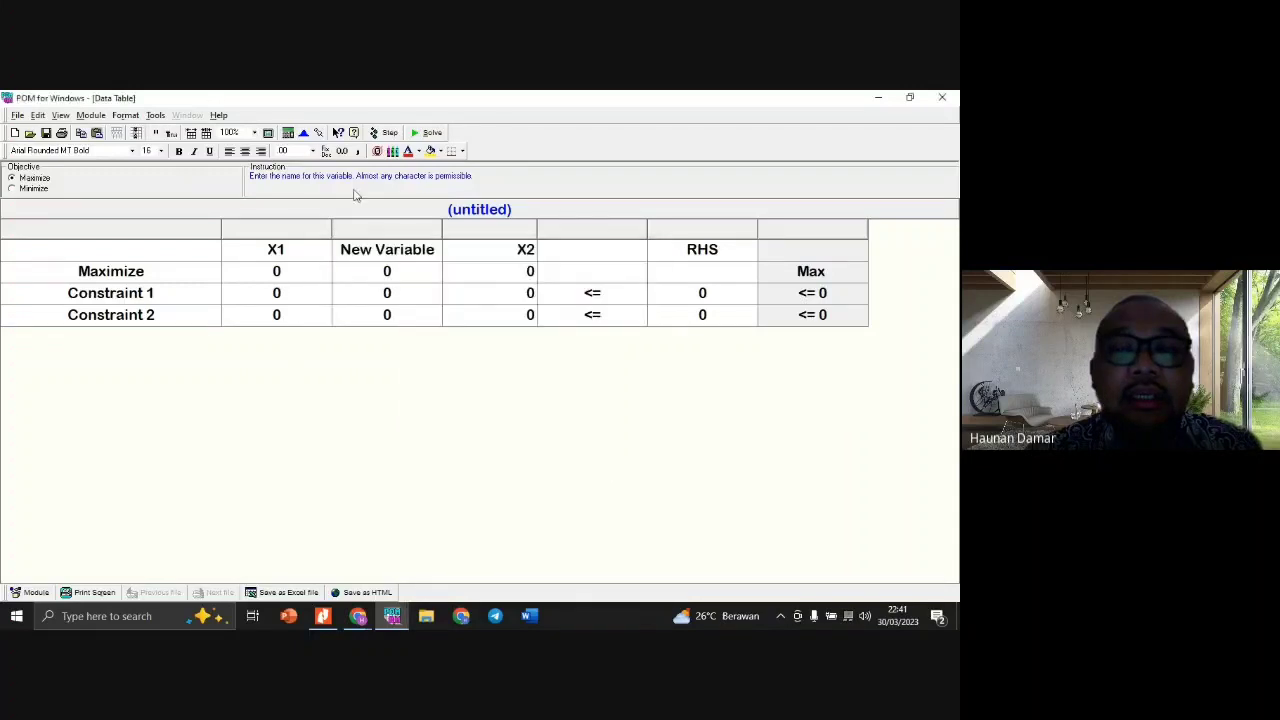
Annotate the data set with the comment "jangan lupa menghitung linear programming" and erase that comment.
{"action": "left_click", "coordinate": [155, 116]}
{"action": "left_click", "coordinate": [163, 160]}
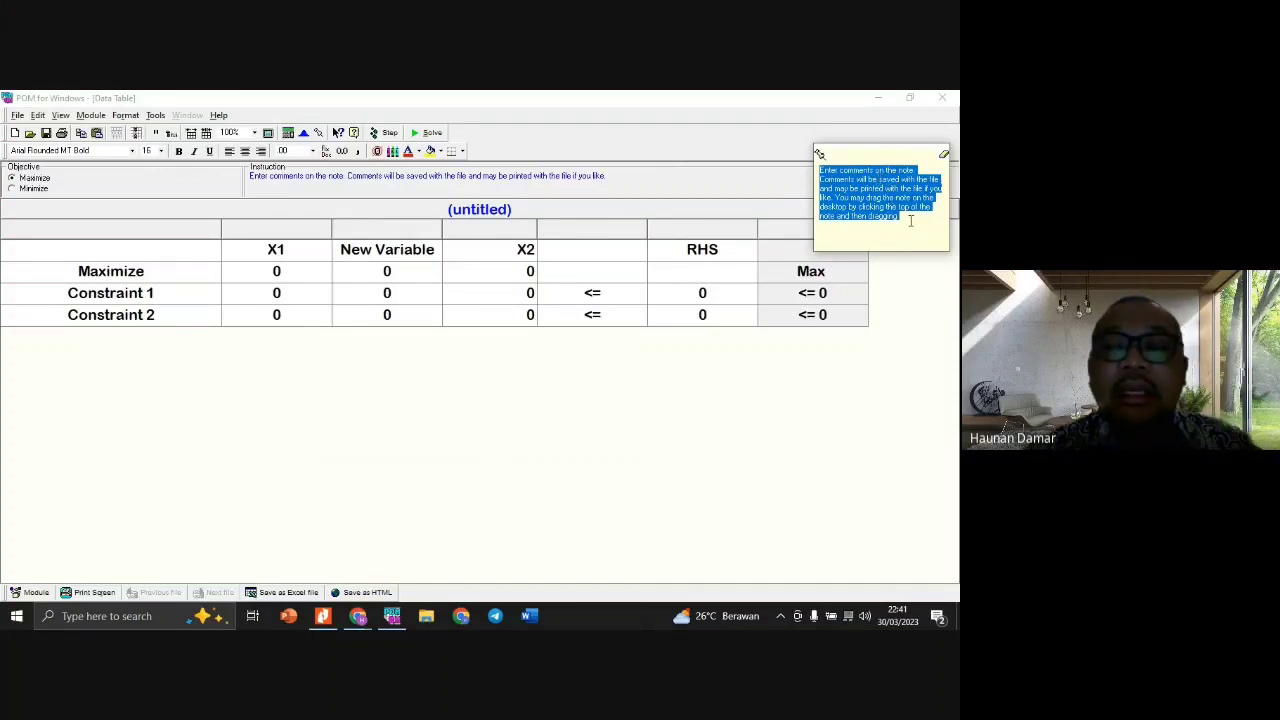
{"action": "type", "text": "jandan lupa"}
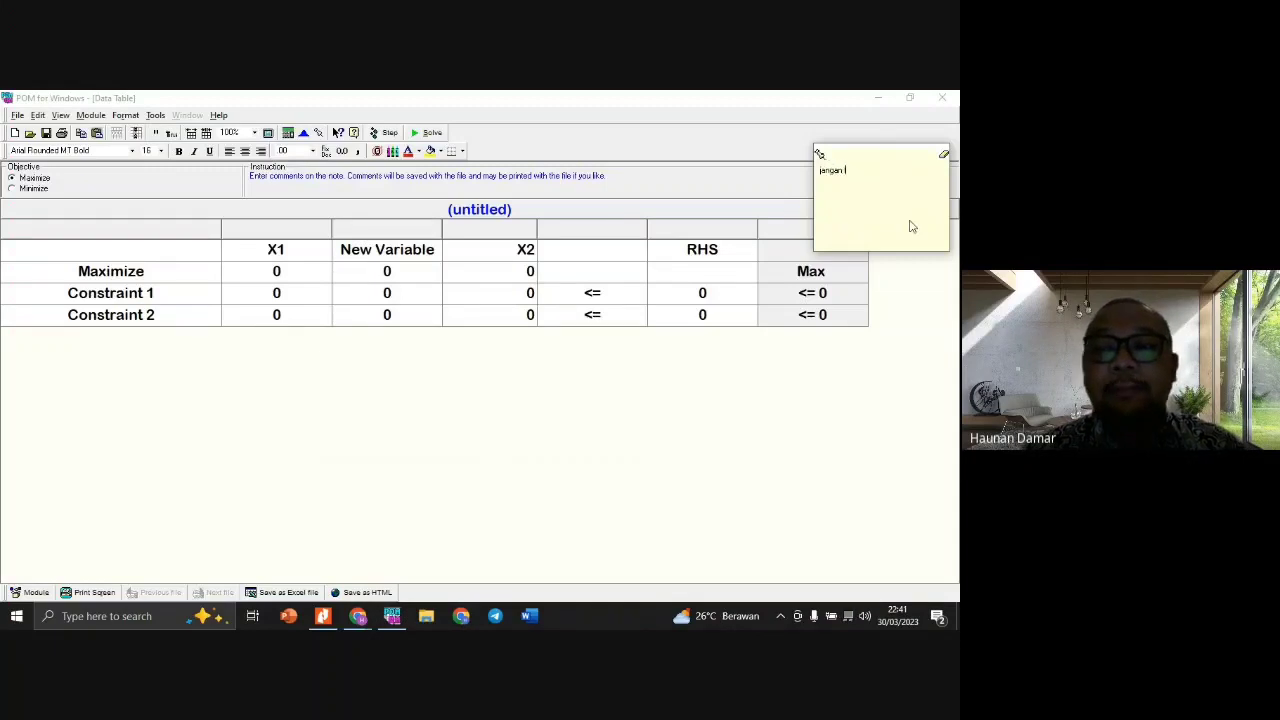
{"action": "type", "text": " meng"}
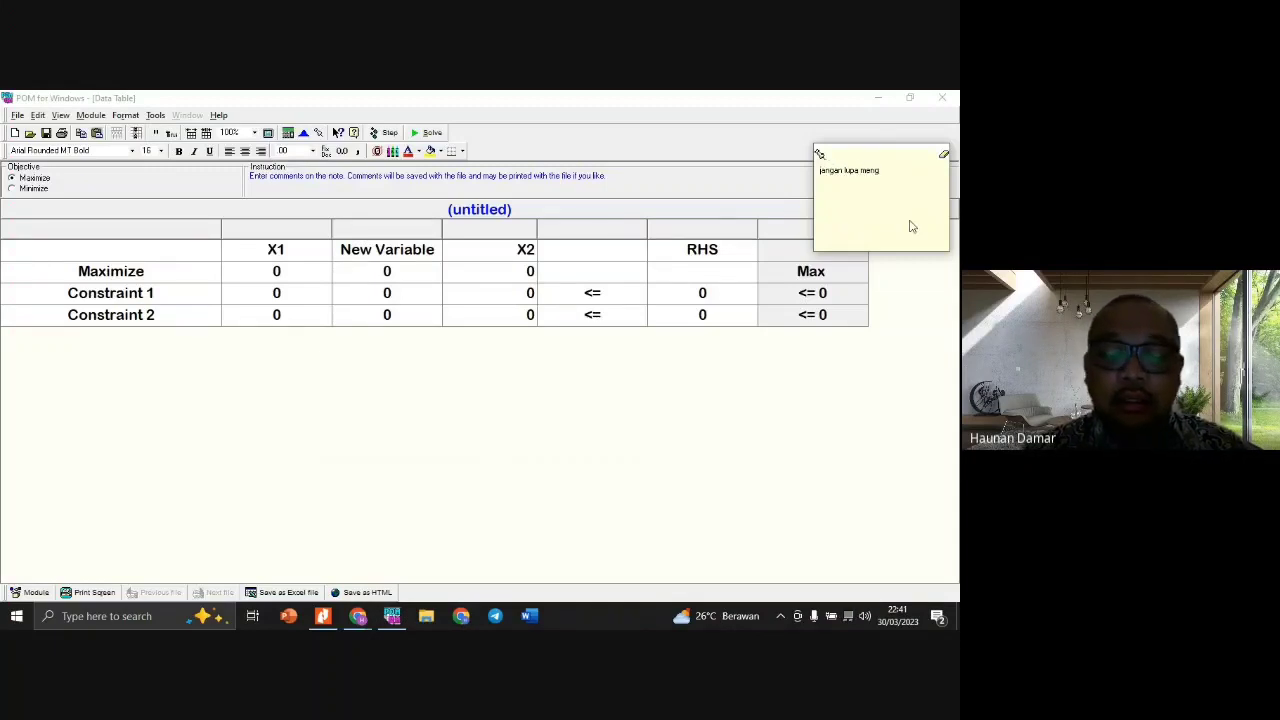
{"action": "type", "text": "hitung"}
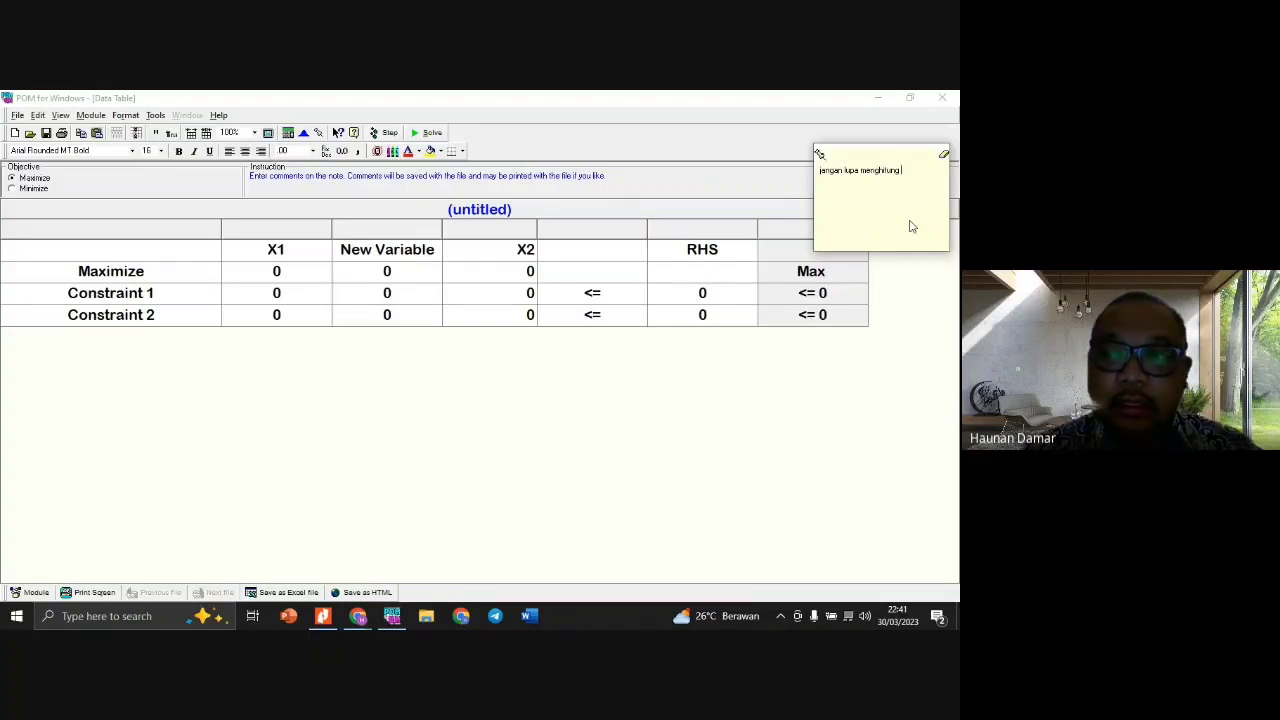
{"action": "type", "text": "linear "}
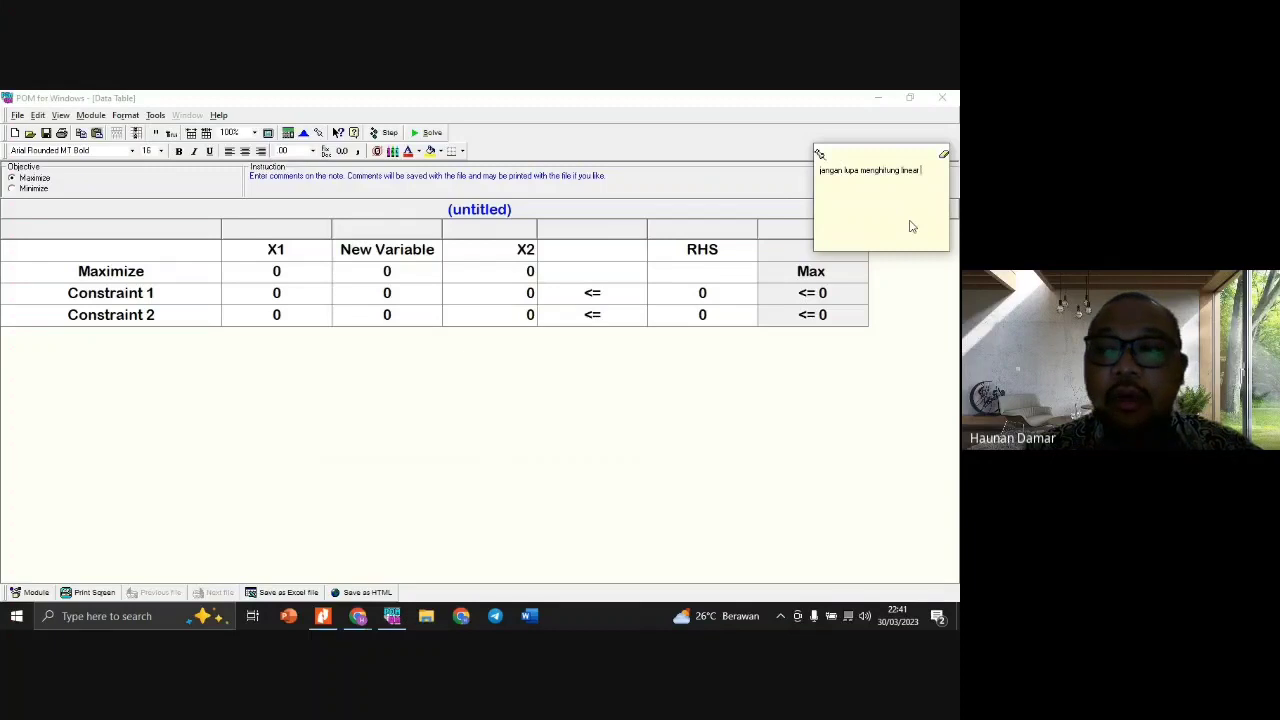
{"action": "type", "text": "programming"}
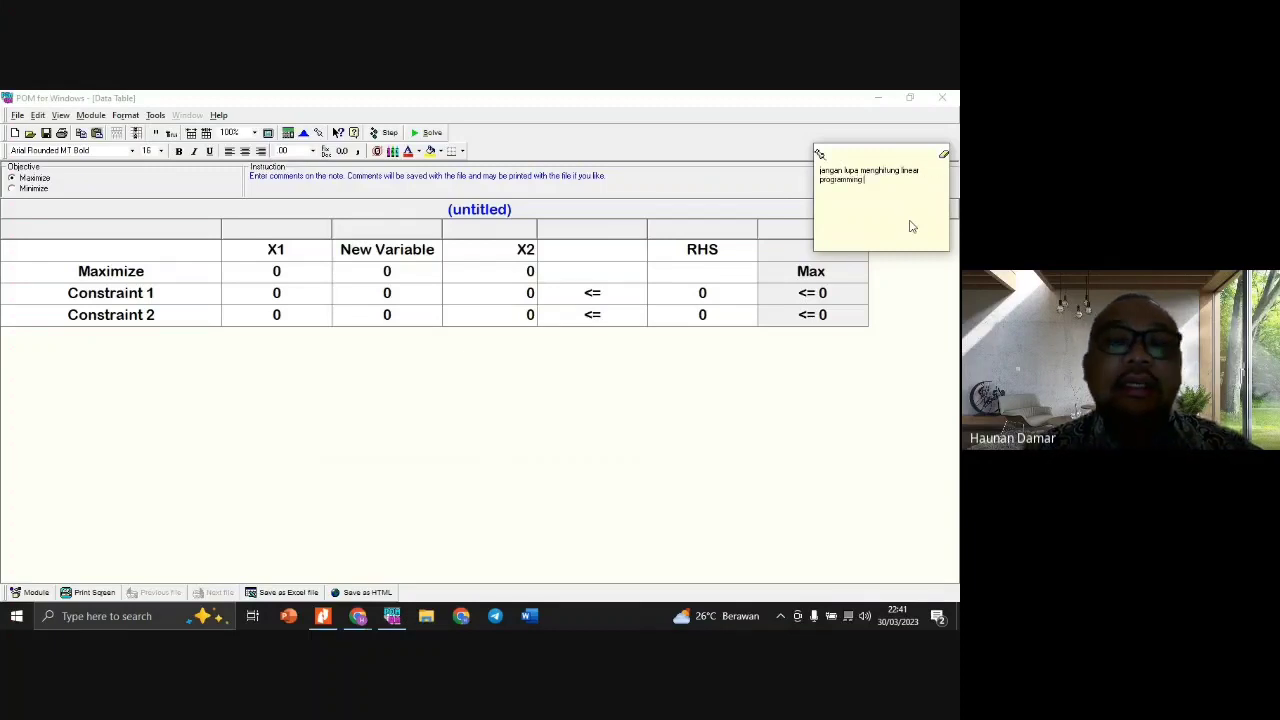
{"action": "left_click", "coordinate": [945, 157]}
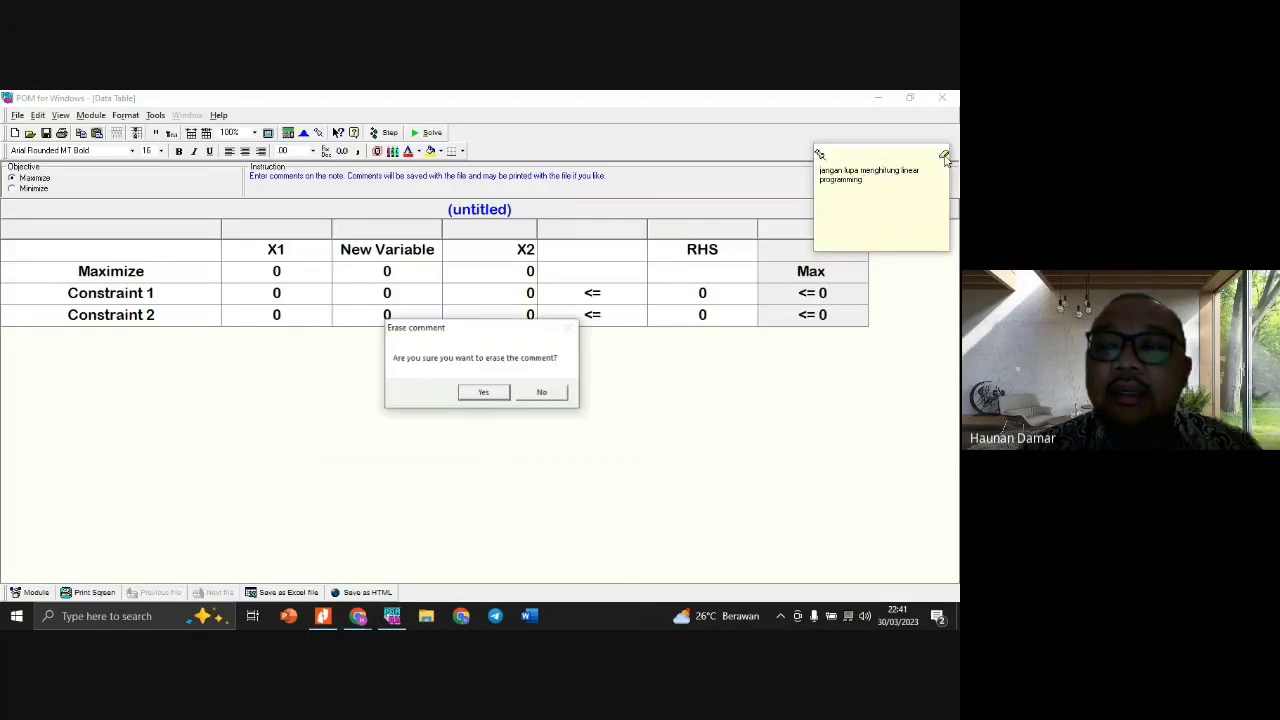
{"action": "left_click", "coordinate": [507, 393]}
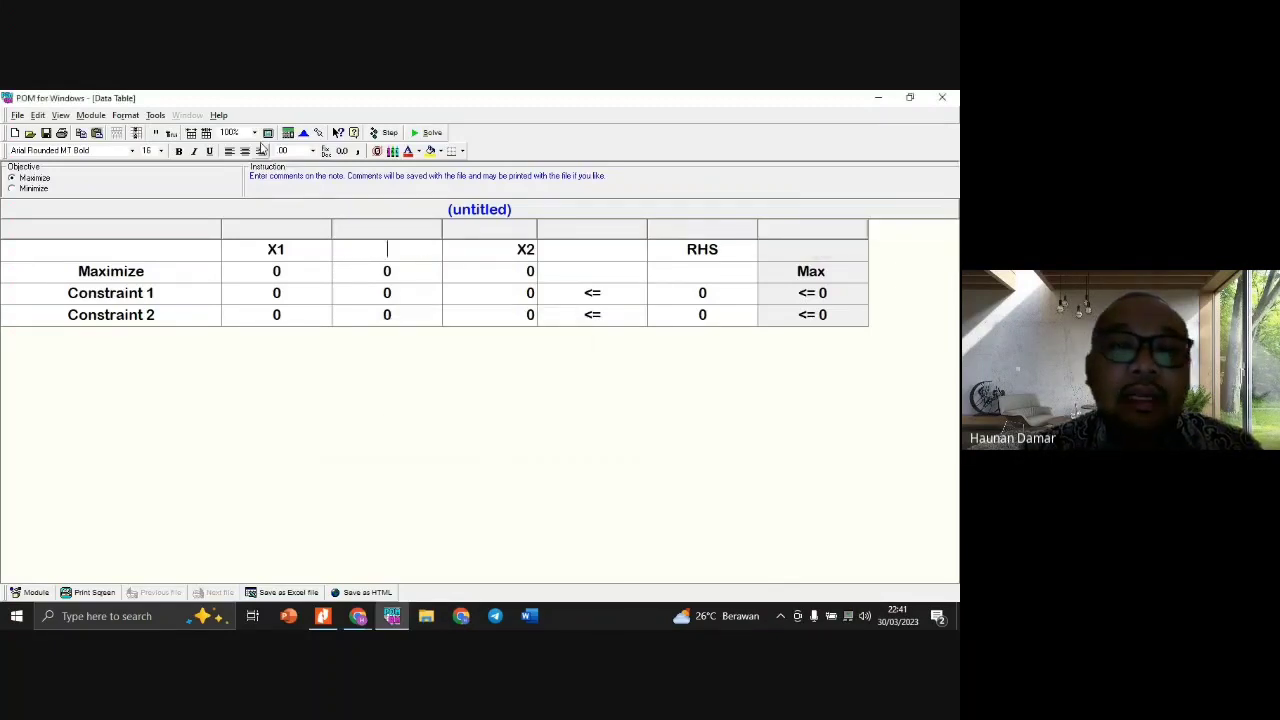